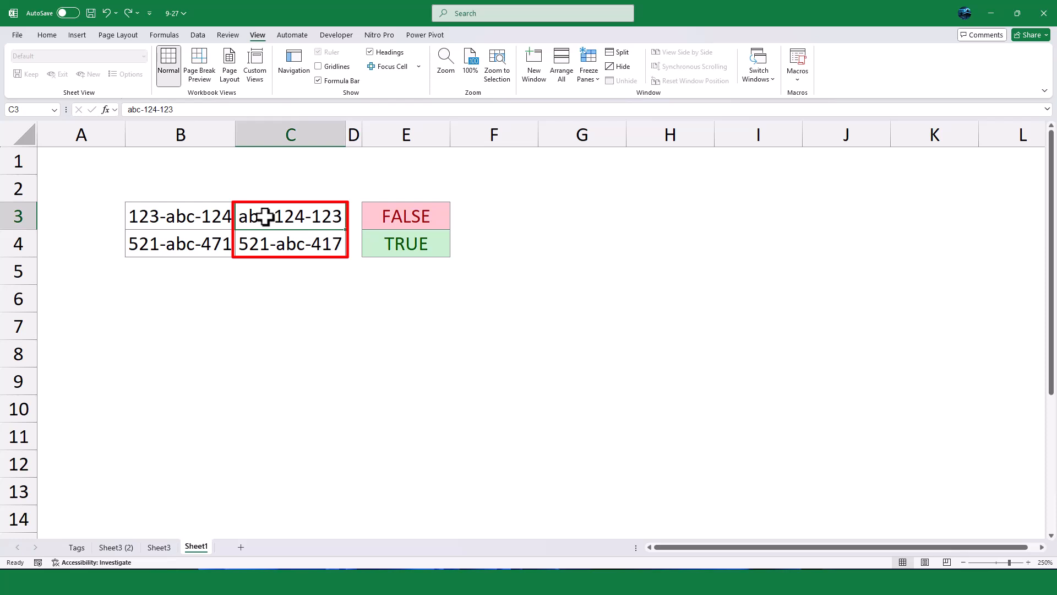
click(229, 278)
click(292, 274)
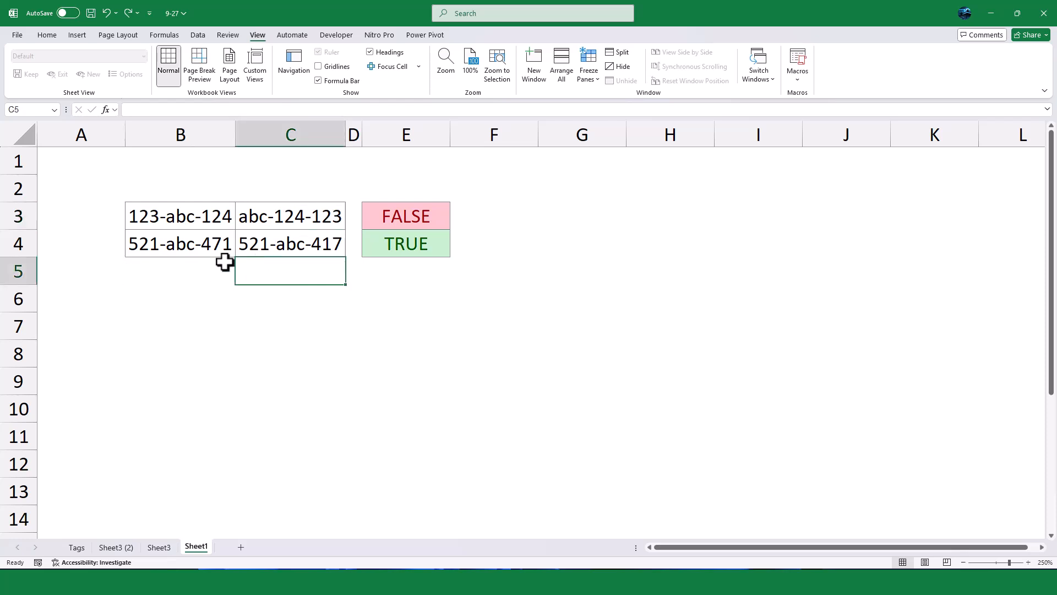
click(198, 246)
click(261, 251)
click(268, 323)
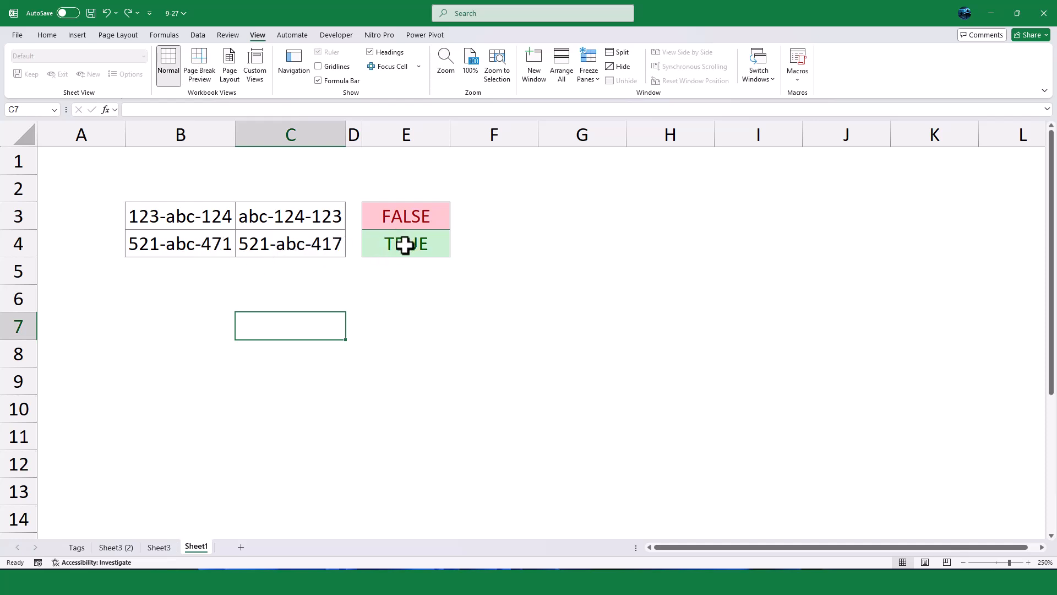
click(392, 338)
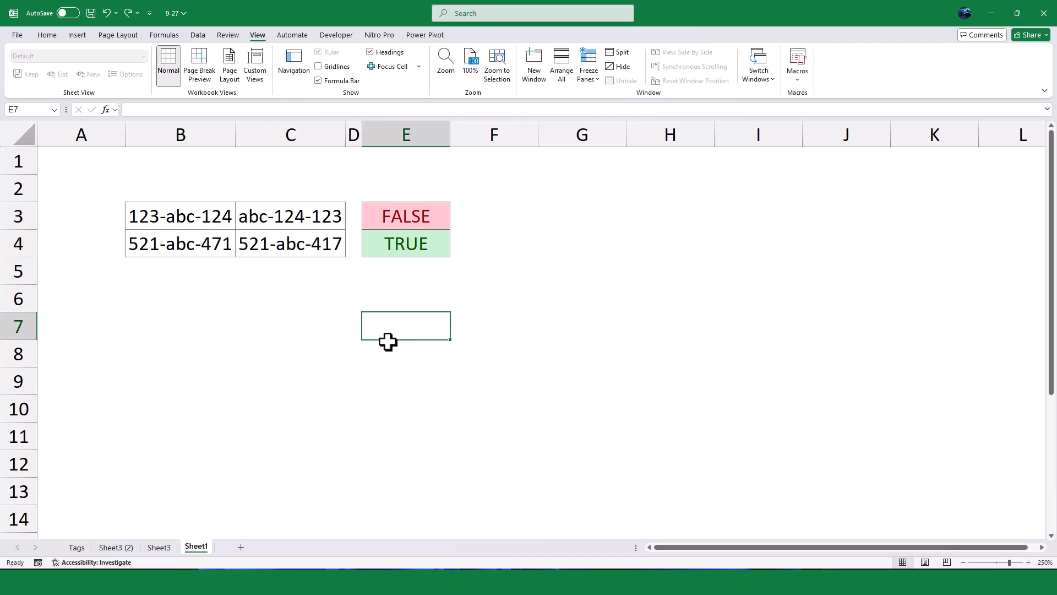
click(405, 134)
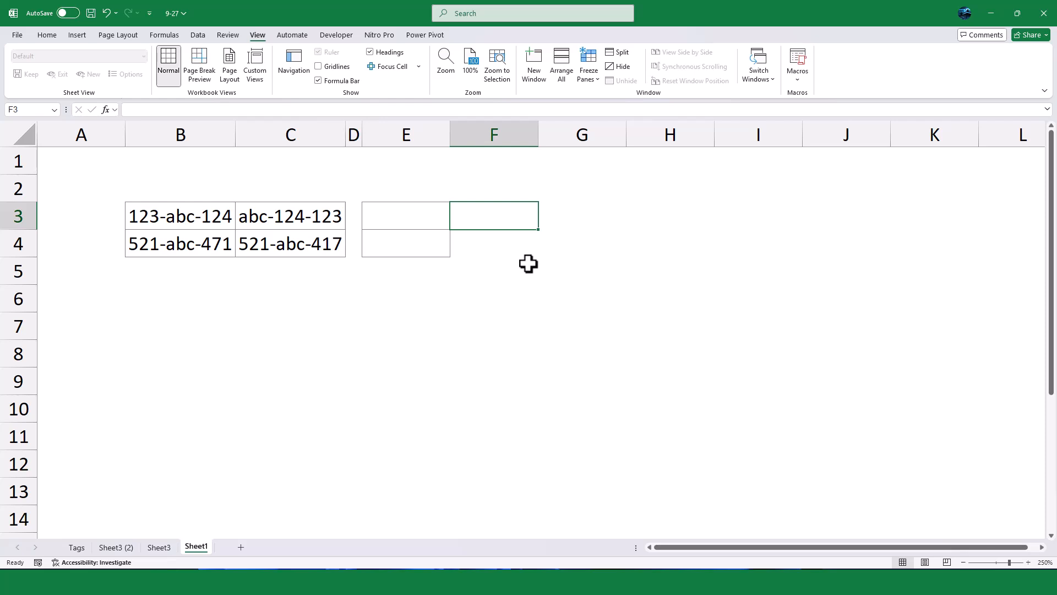
click(428, 139)
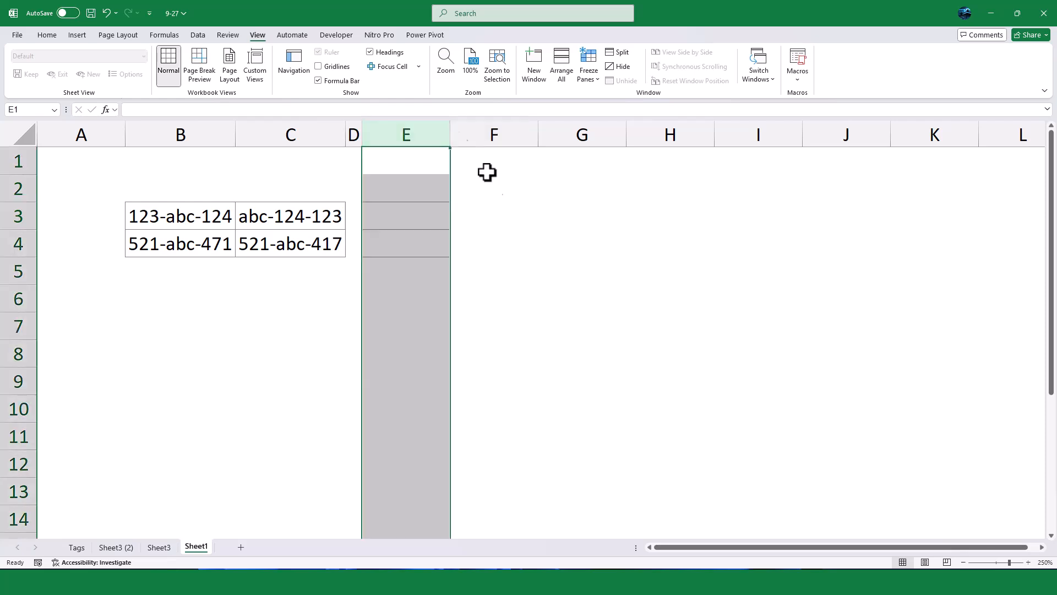
Step: Enter the formula =TEXTSPLIT(B3,,"-") in cell F3 to split B3's text into rows at each hyphen
click(517, 227)
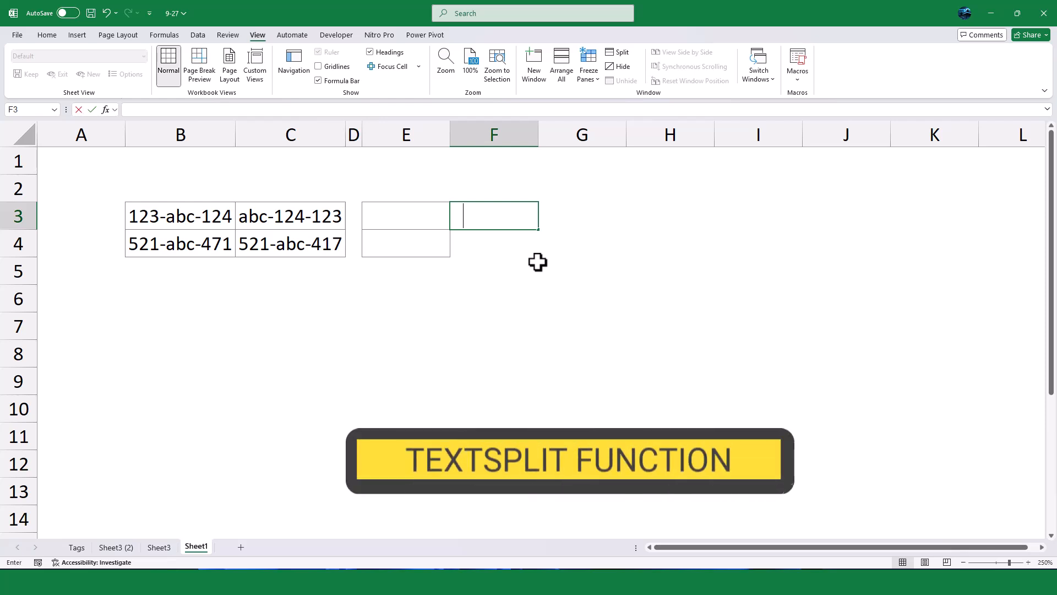
text(=)
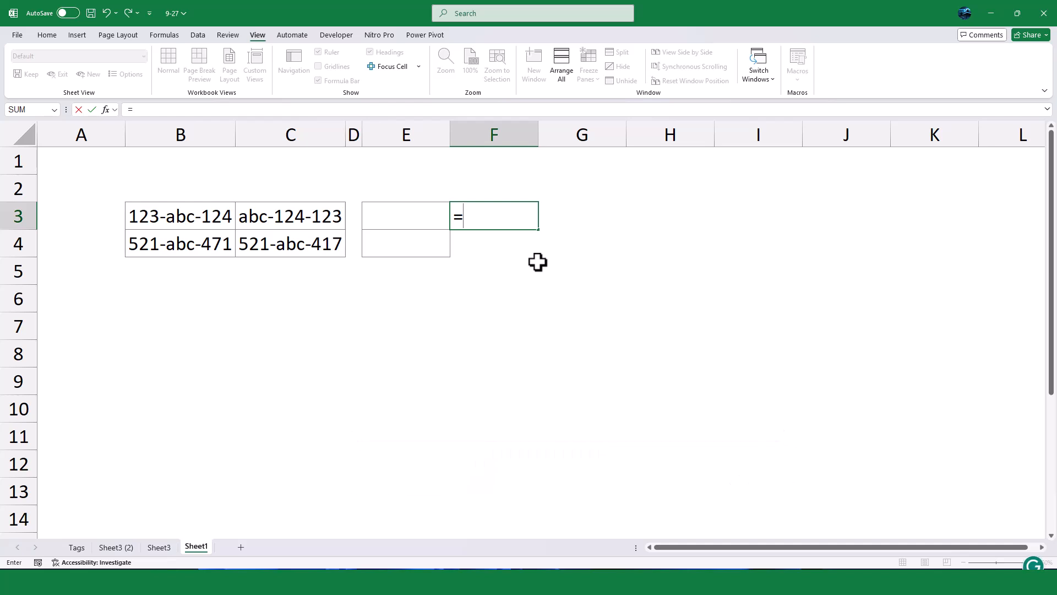
text(textsp)
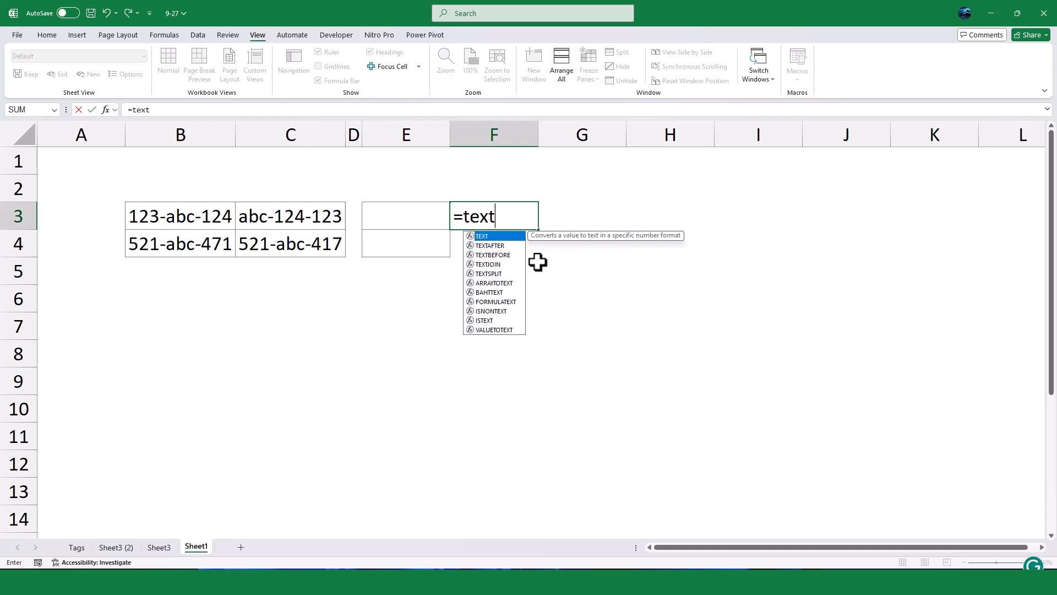
key(Tab)
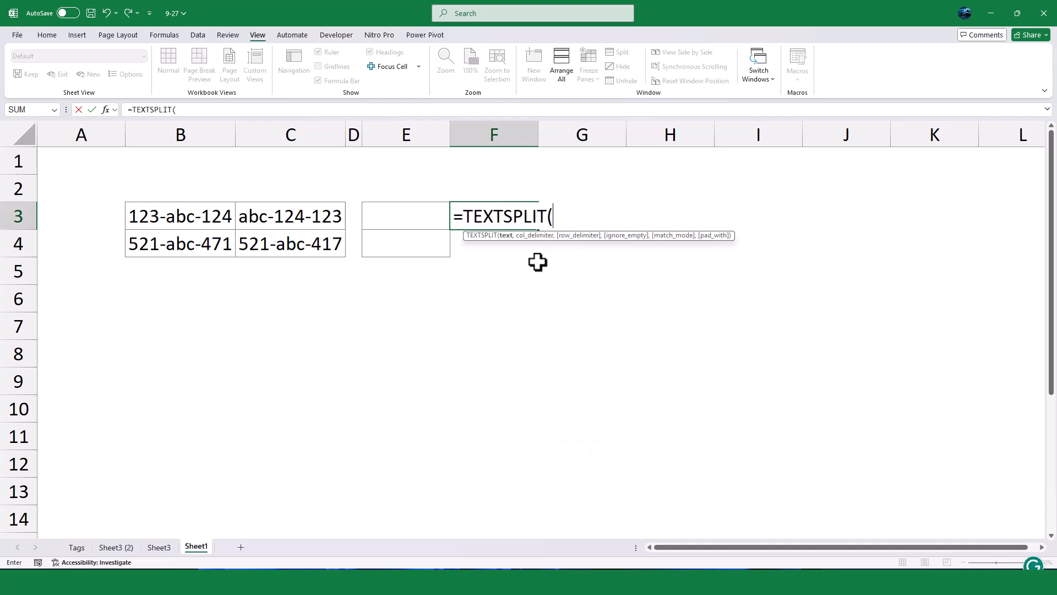
click(220, 219)
text(,)
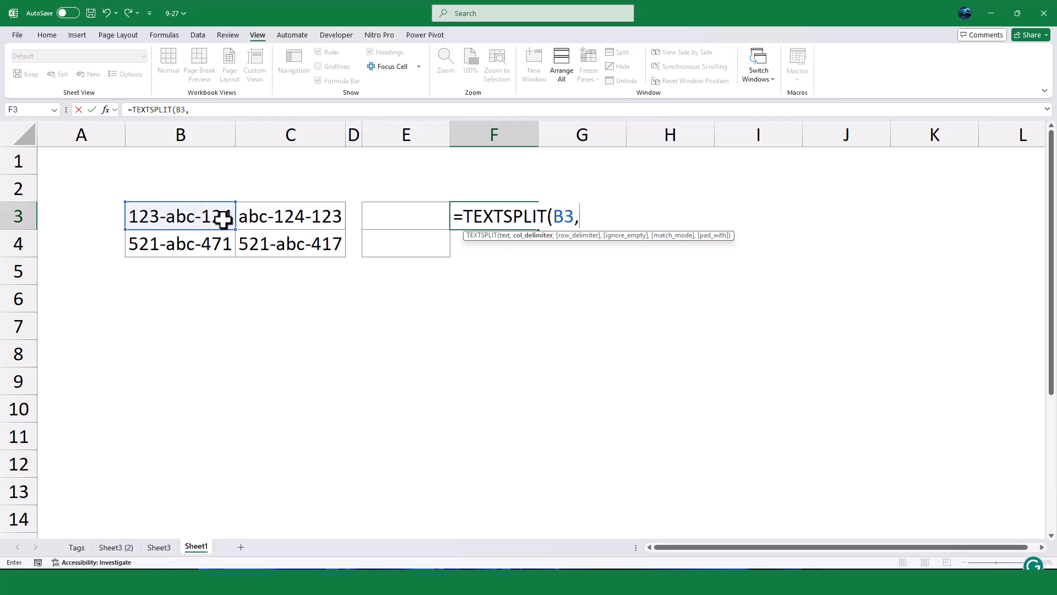
text(,)
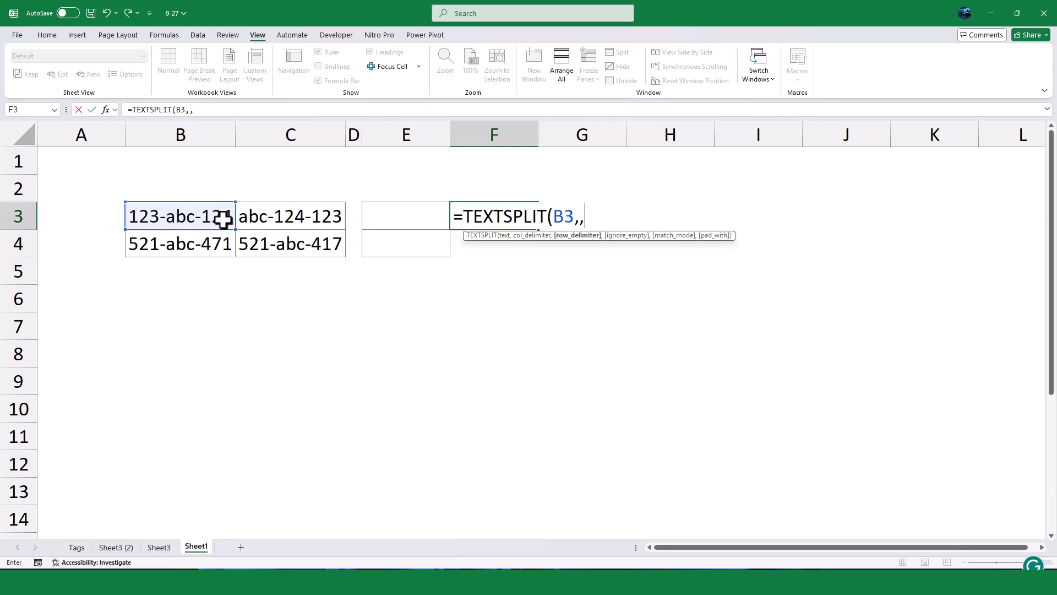
text("-"))
key(Return)
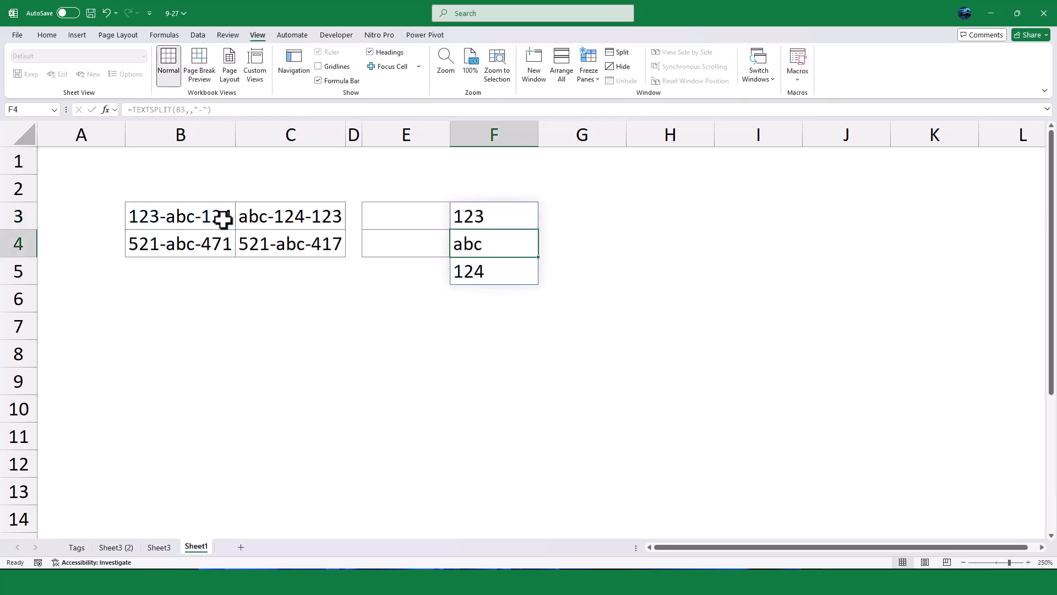
Step: Wrap the TEXTSPLIT formula in cell F3 in the SORT function, making it =SORT(TEXTSPLIT(B3,,"-"))
click(502, 219)
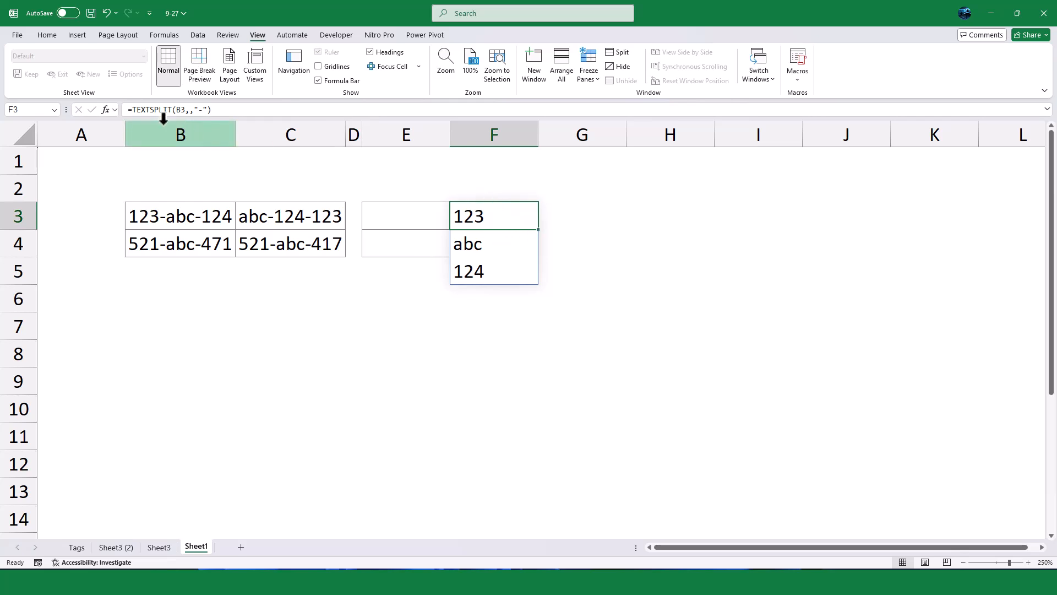
click(132, 110)
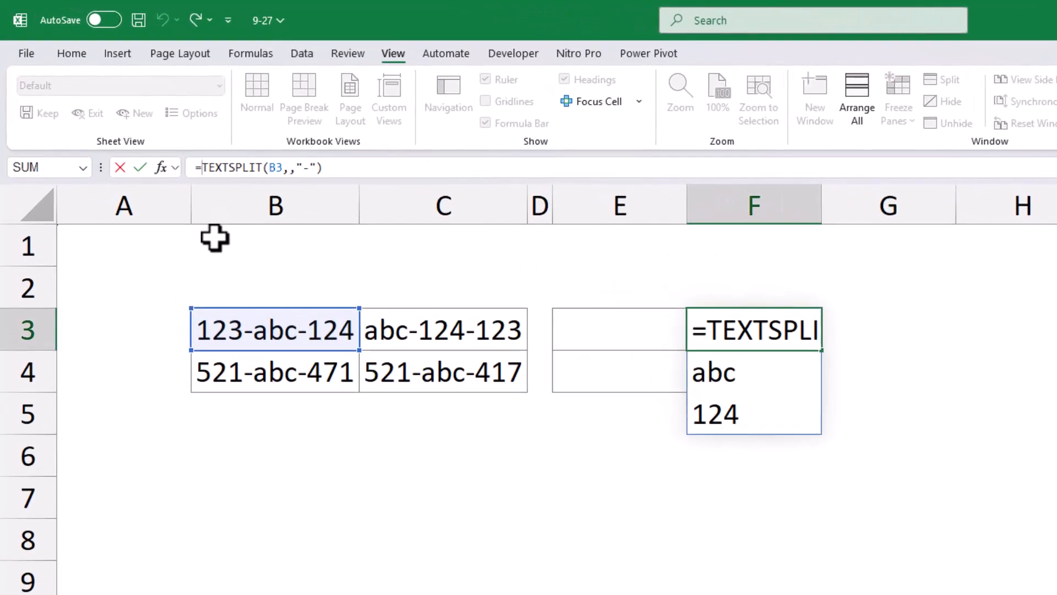
text(sor)
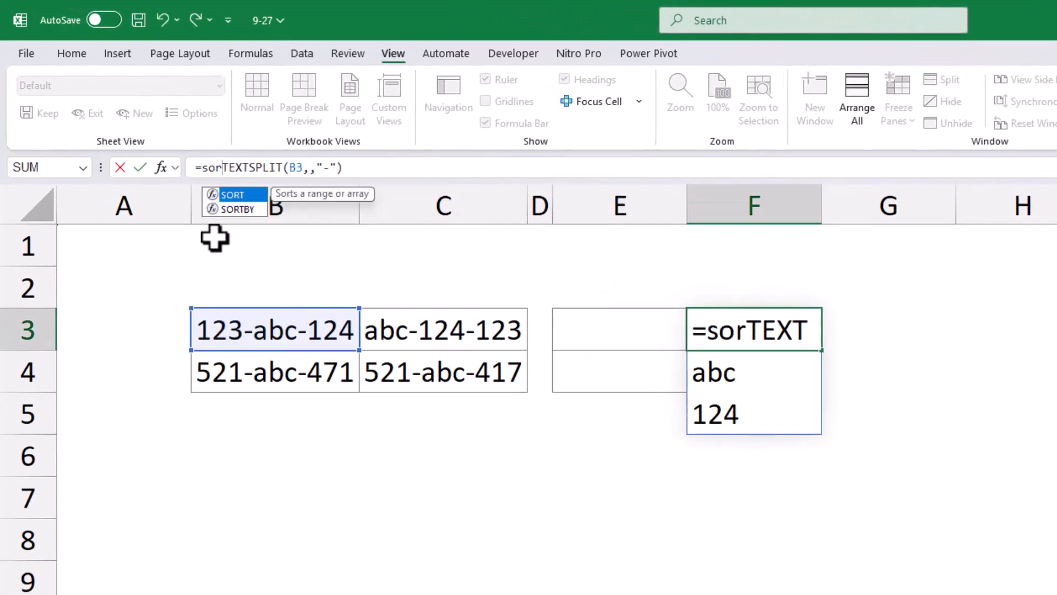
key(Tab)
click(363, 176)
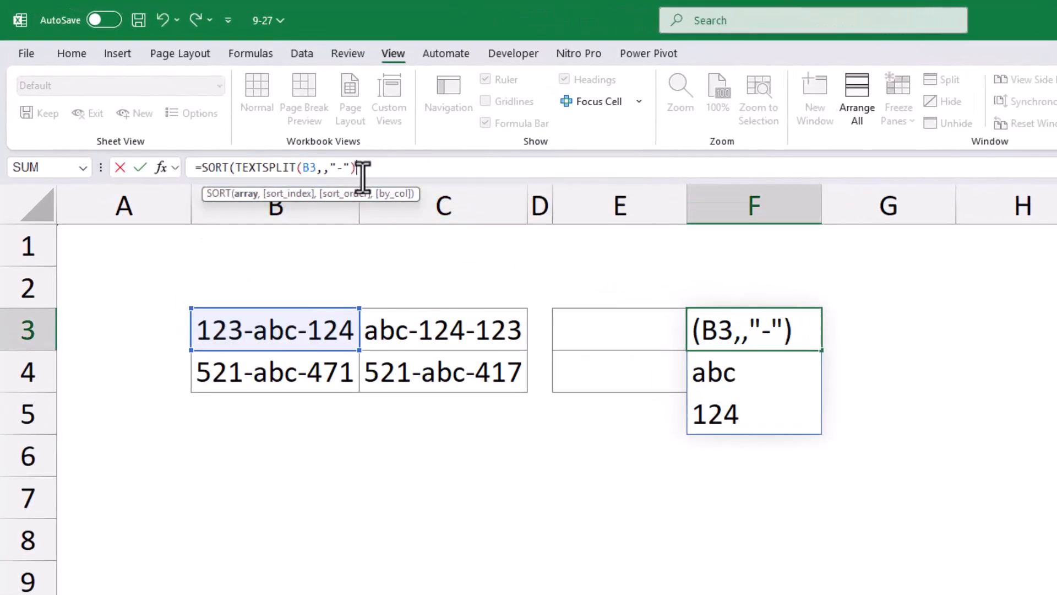
text())
key(Return)
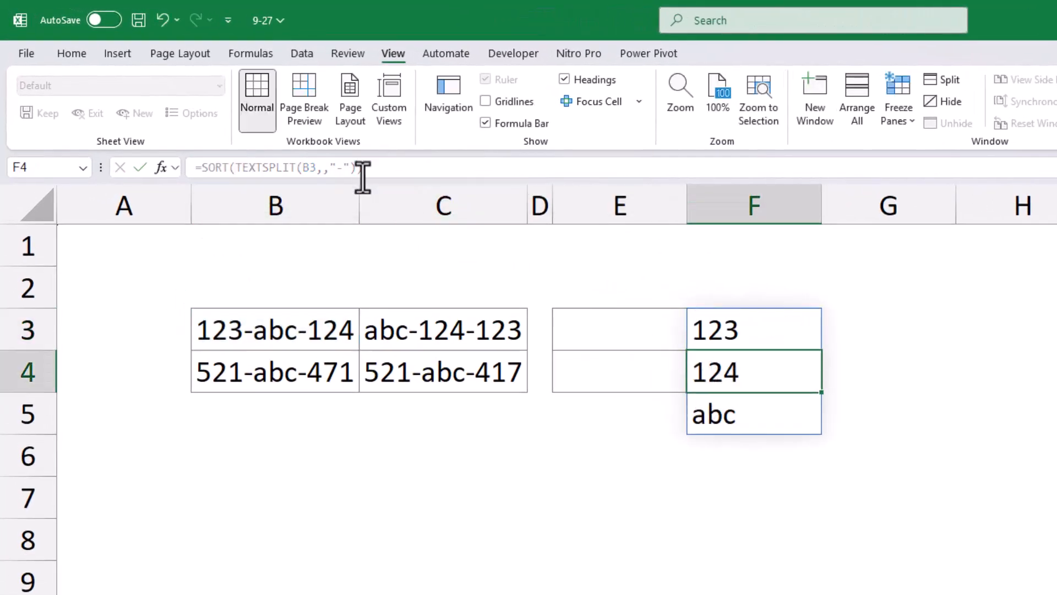
Step: Fill the SORT and TEXTSPLIT formula from cell F3 across to G3
click(815, 330)
drag(824, 354, 895, 355)
click(891, 496)
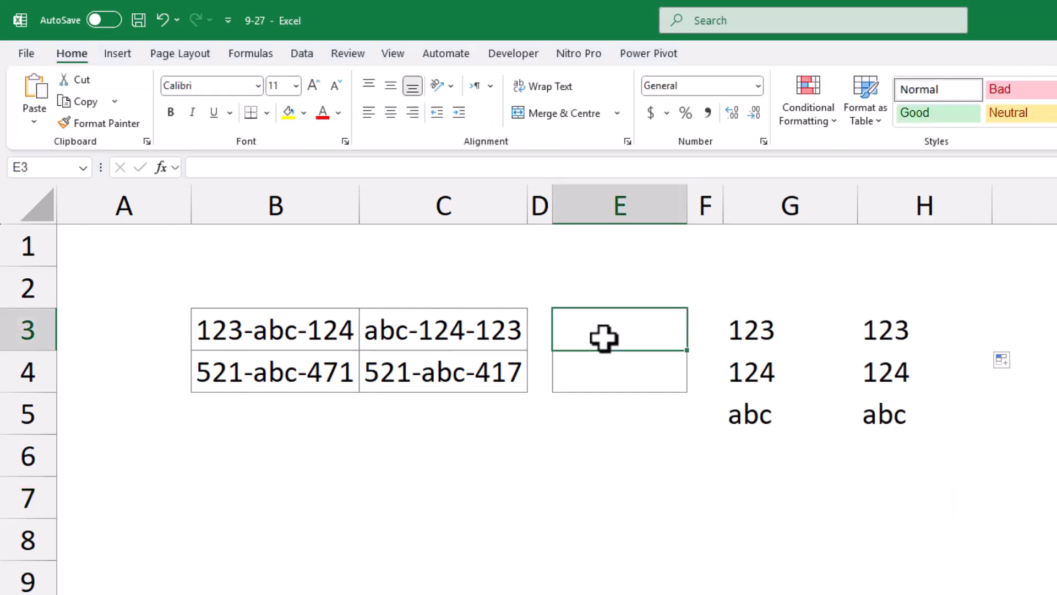
Step: Enter =G3#<>H3# in cell E3 to compare the two sorted spill ranges for differences
text(=)
click(744, 331)
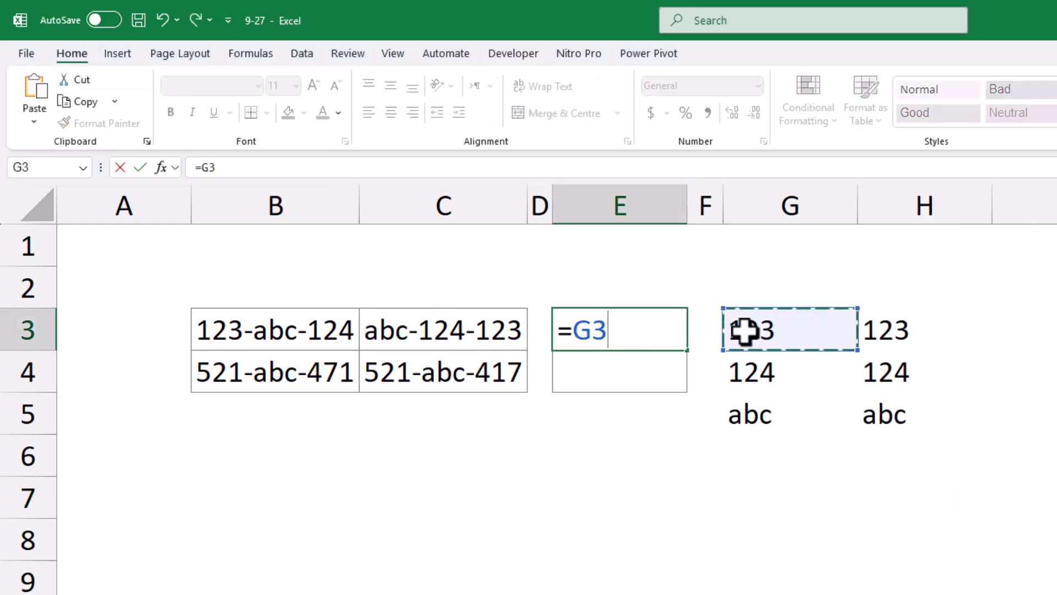
text(#)
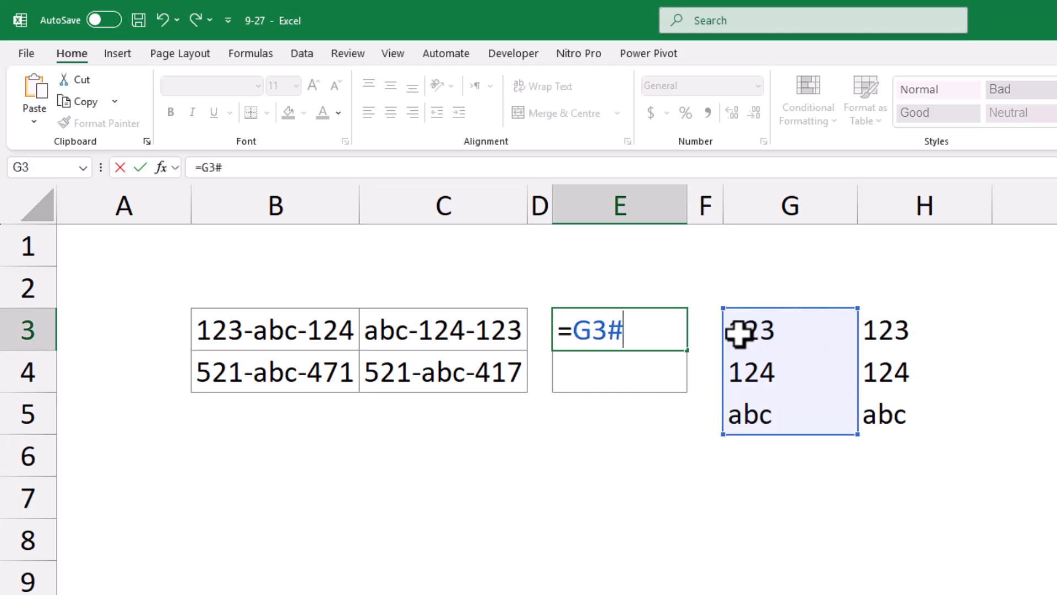
text(<>)
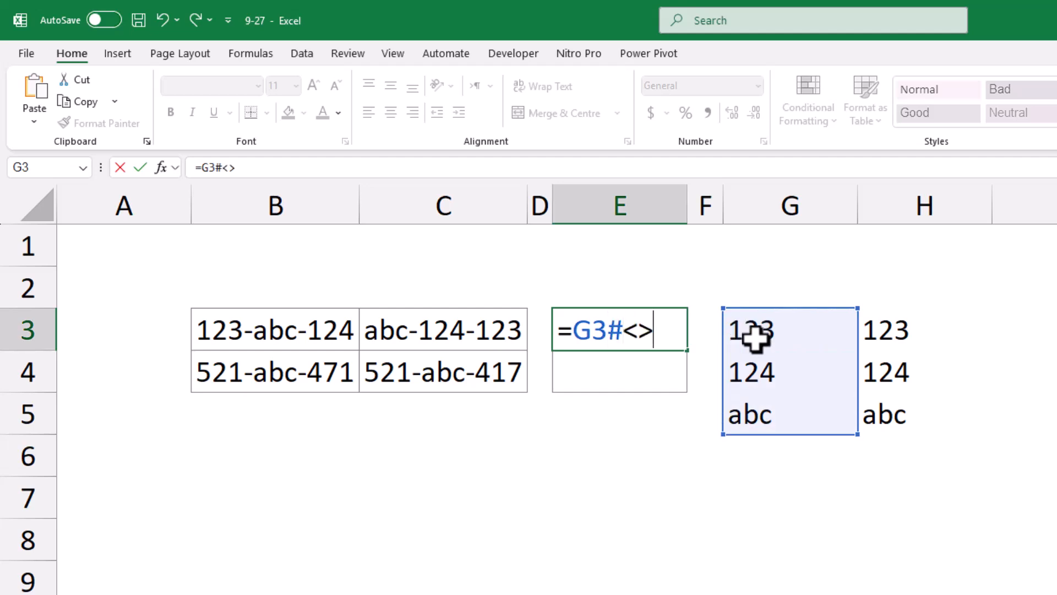
click(900, 330)
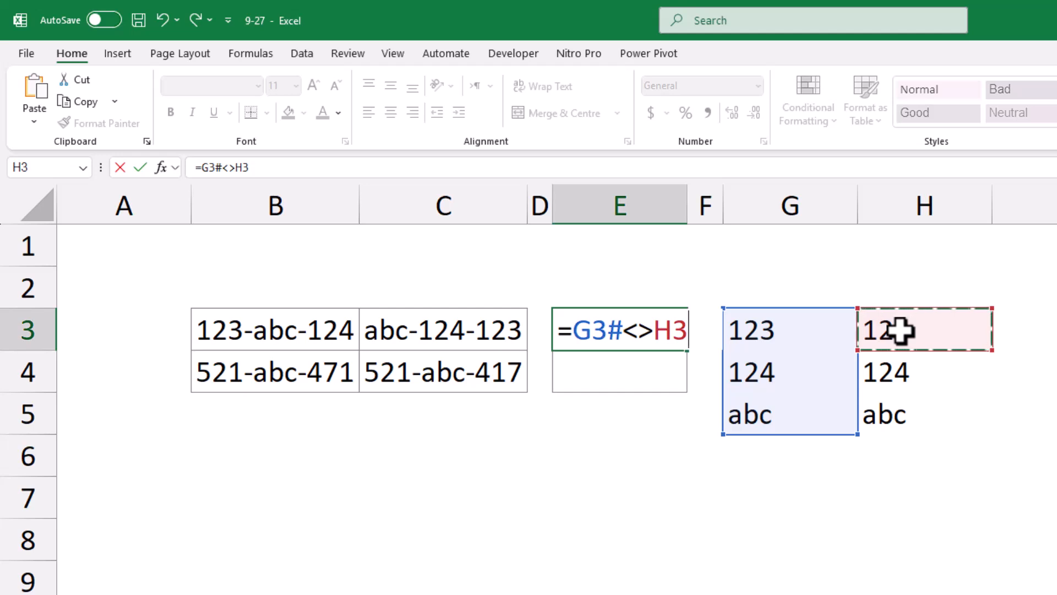
text(#)
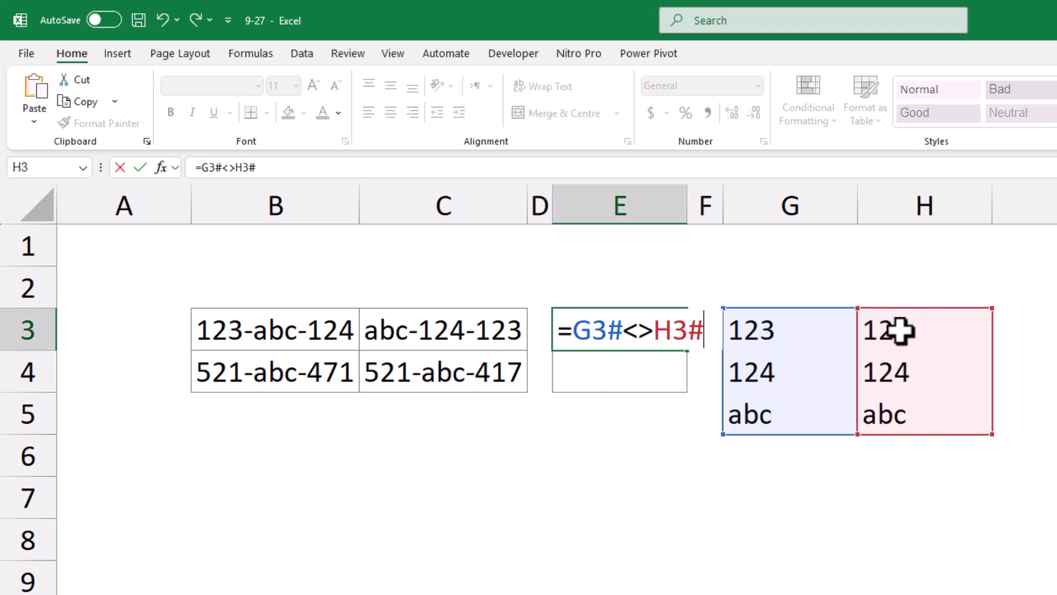
key(Return)
click(768, 541)
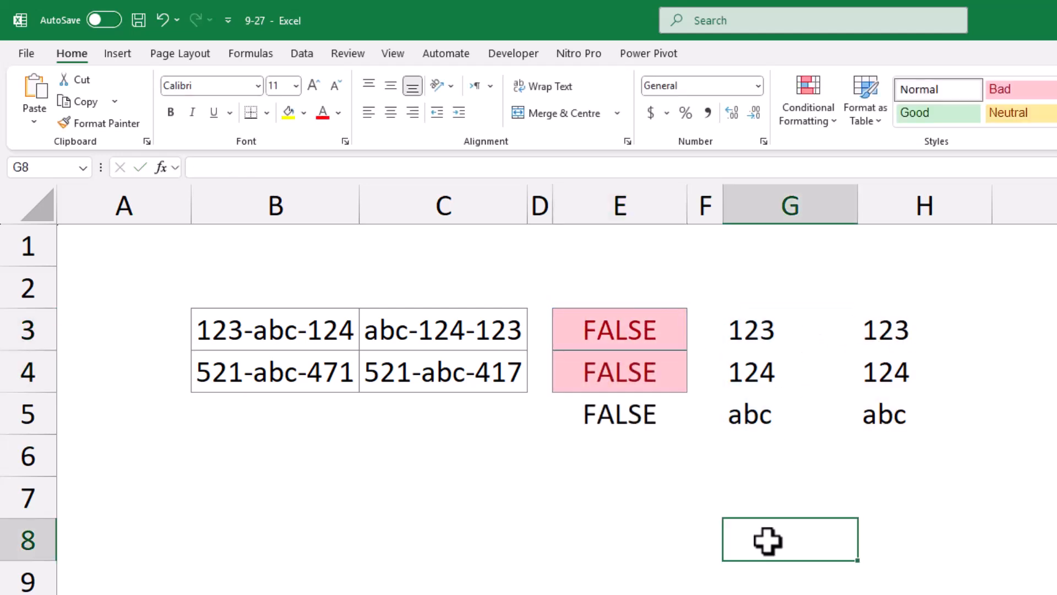
Step: Wrap the comparison in cell E3 in the OR function, making it =OR(G3#<>H3#)
click(612, 333)
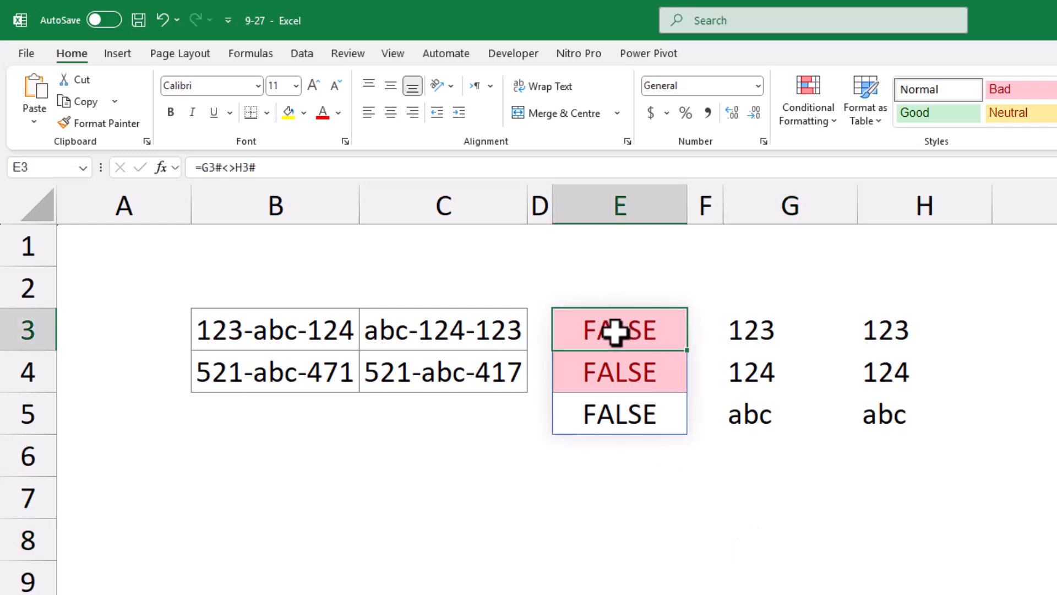
click(202, 168)
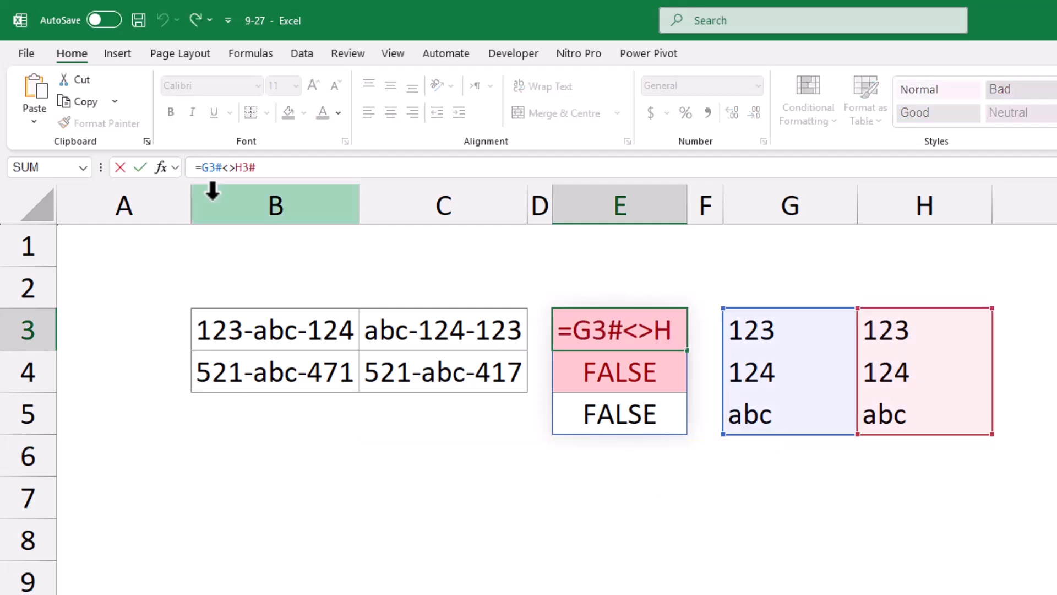
text(or()
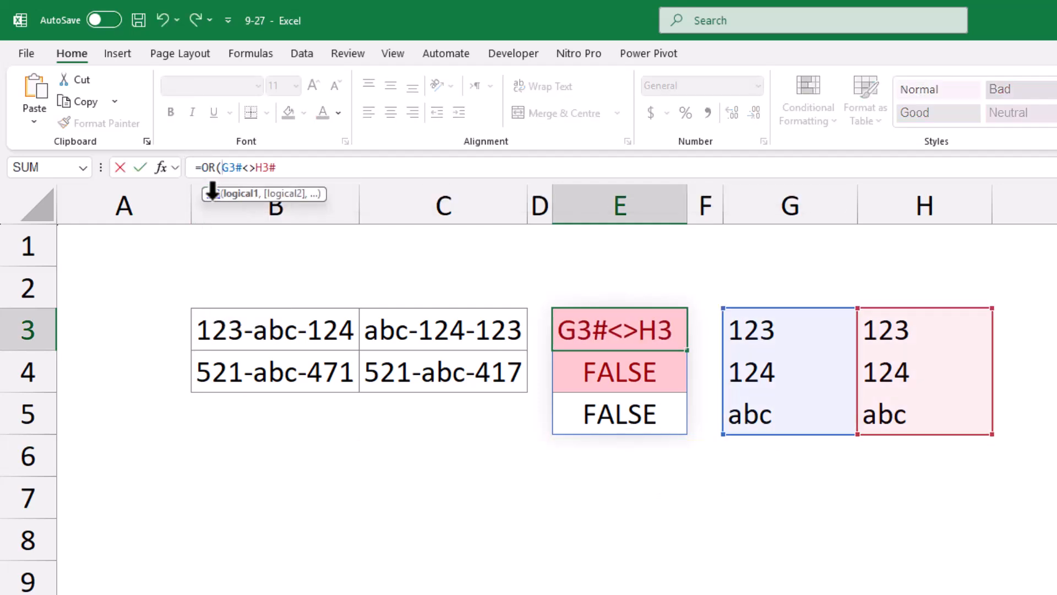
click(283, 167)
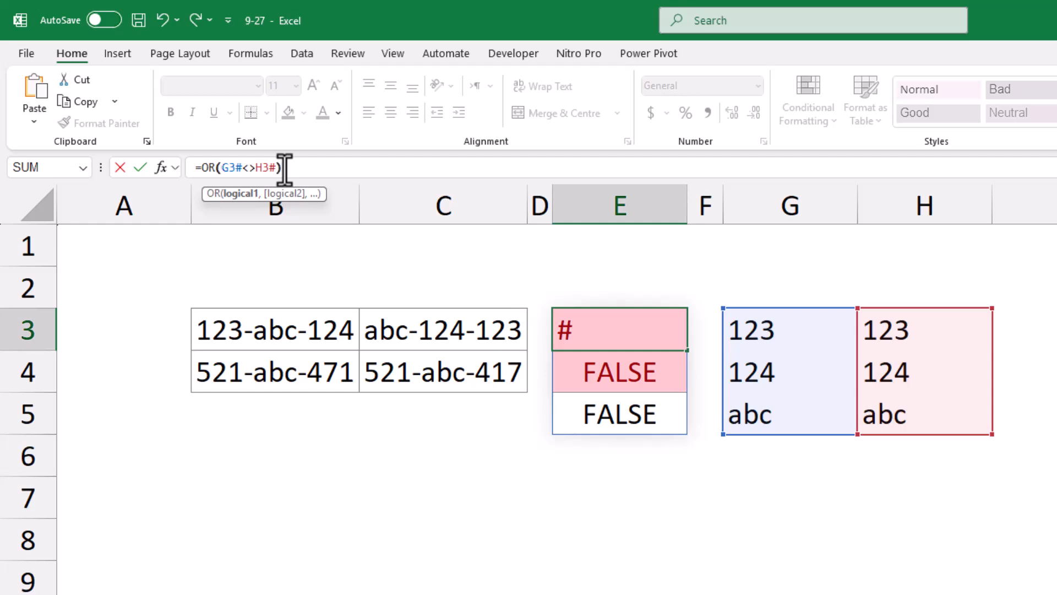
text())
key(Return)
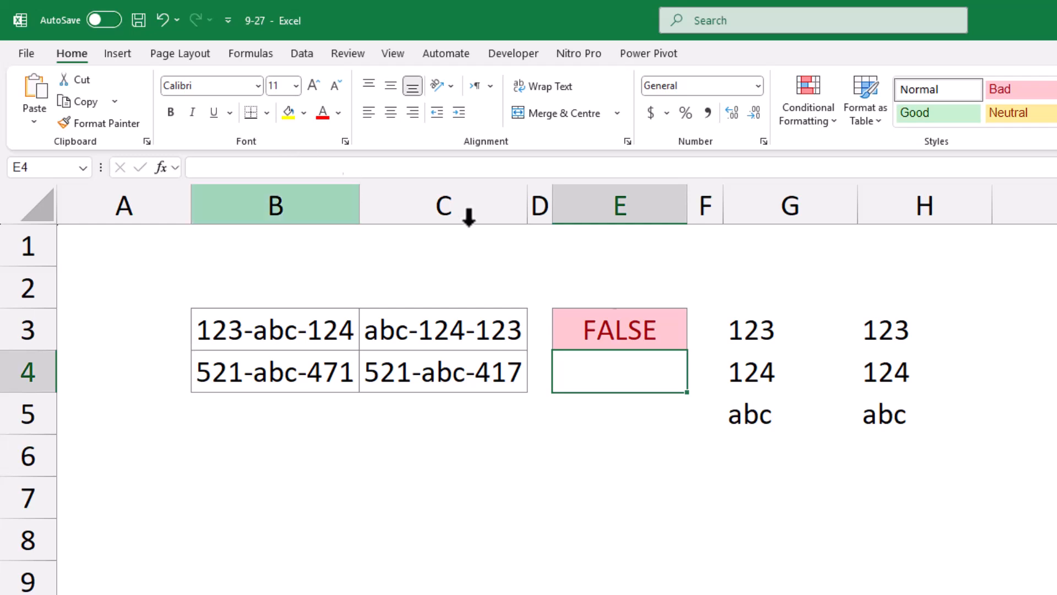
click(758, 485)
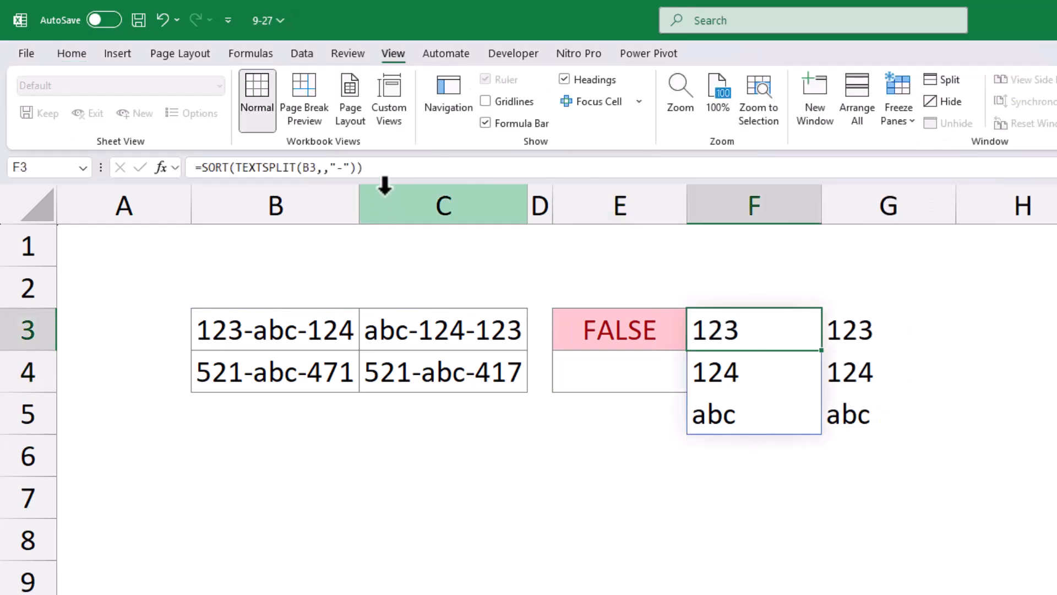
Step: Replace the F3# reference in cell E3's OR formula with SORT(TEXTSPLIT(B3,,"-")) copied from F3
drag(363, 167, 200, 171)
key(ctrl+c)
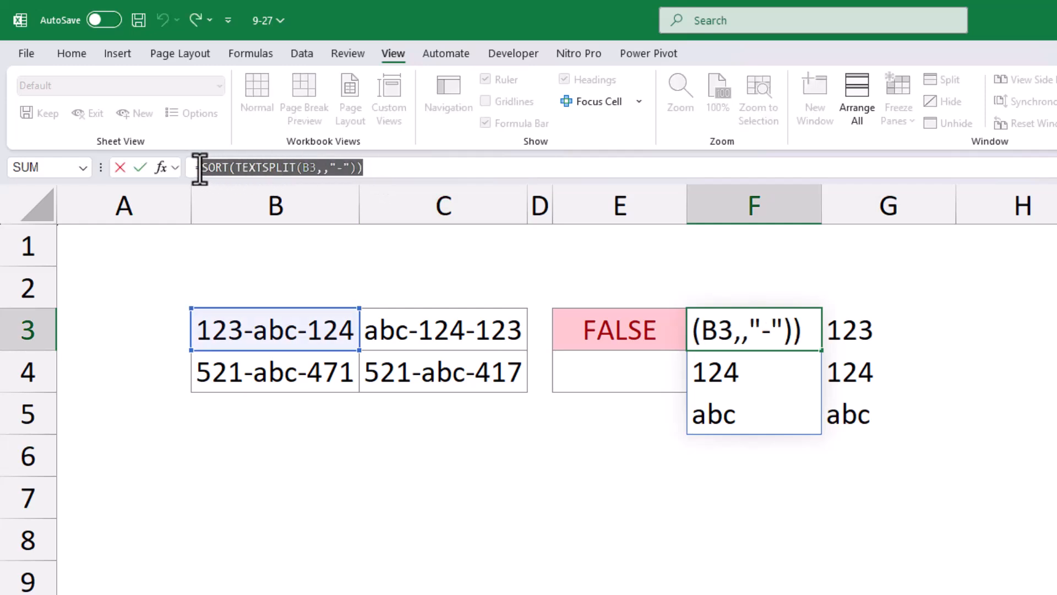
key(Escape)
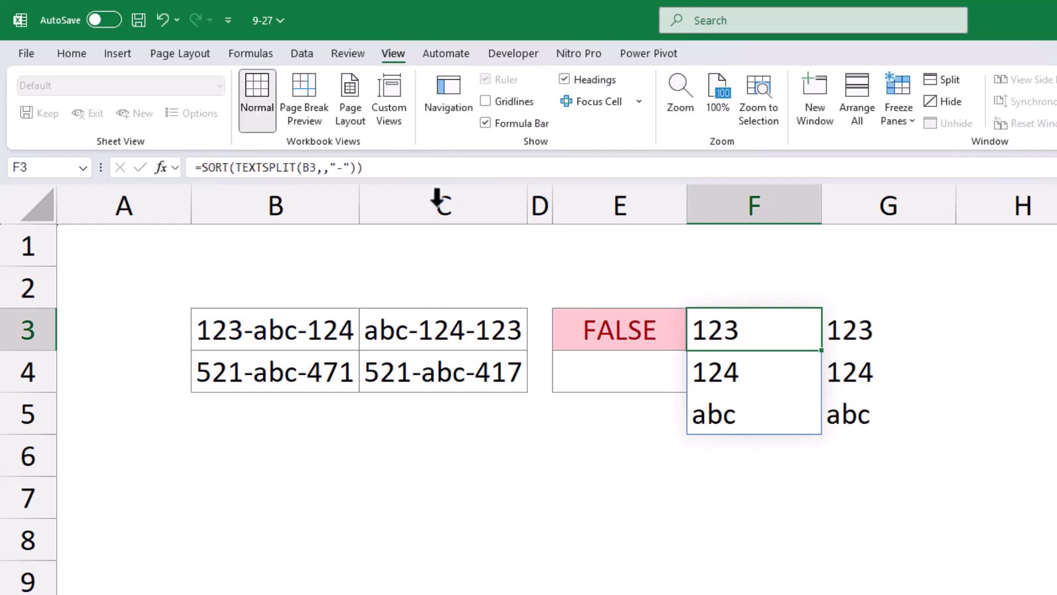
click(637, 333)
drag(243, 167, 223, 167)
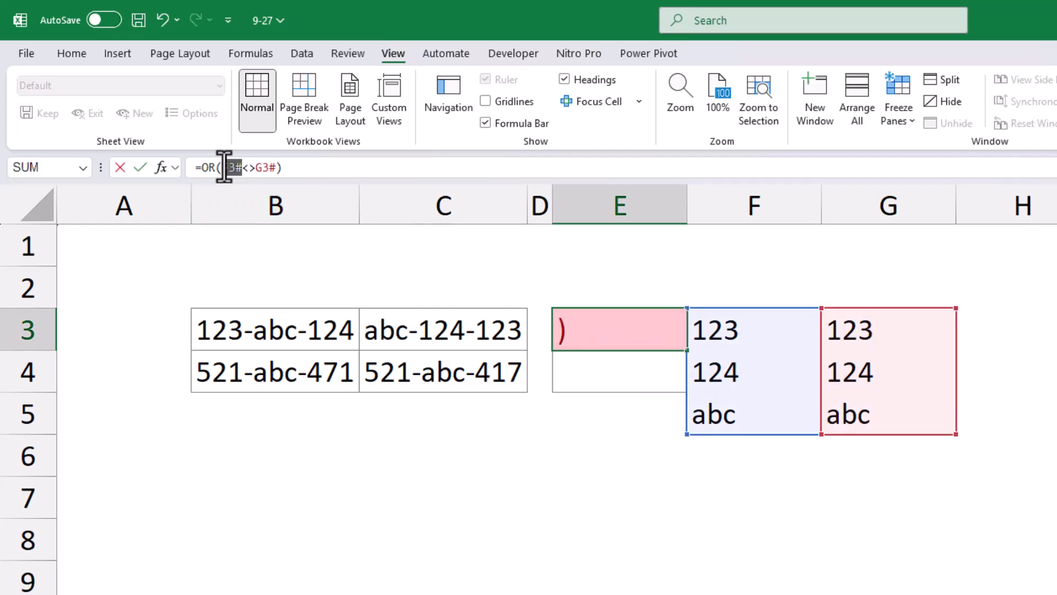
key(ctrl+v)
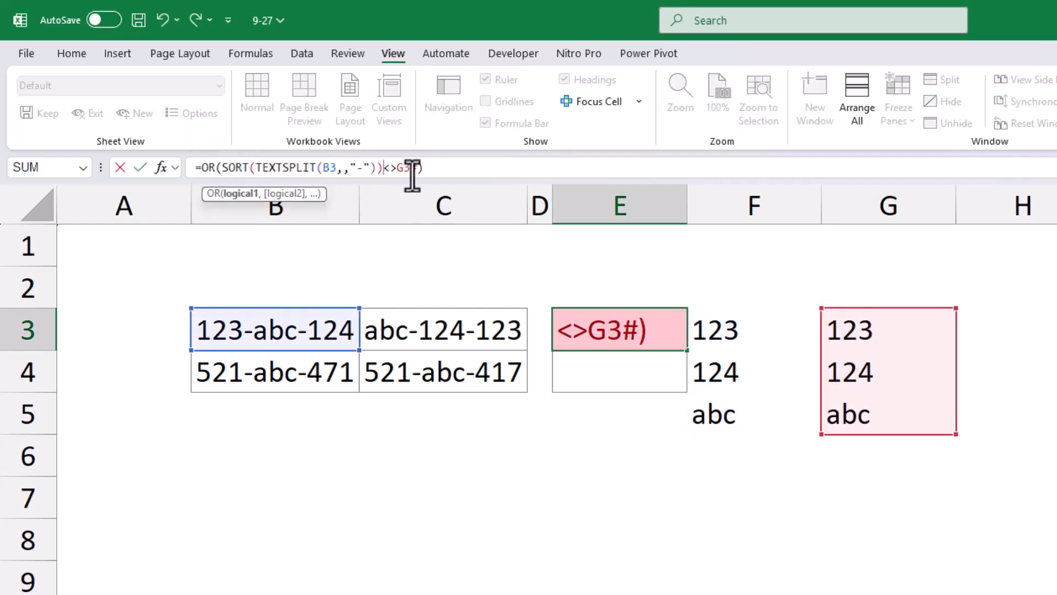
Step: Replace the G3# reference in the E3 formula with SORT(TEXTSPLIT(C3,,"-")) and enter the formula
drag(416, 166, 397, 167)
key(ctrl+v)
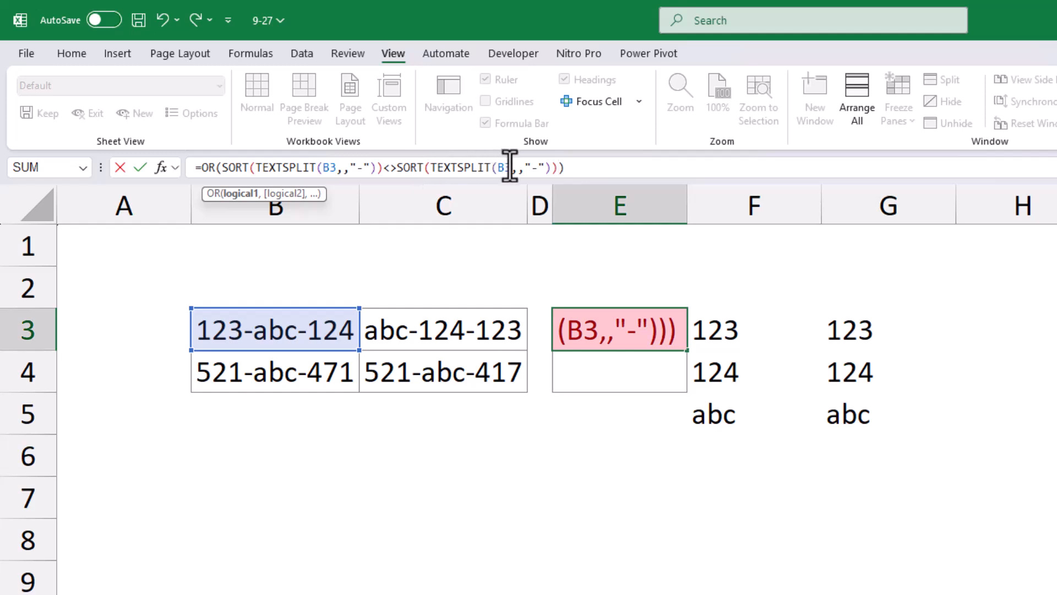
drag(507, 167, 498, 167)
text(C3)
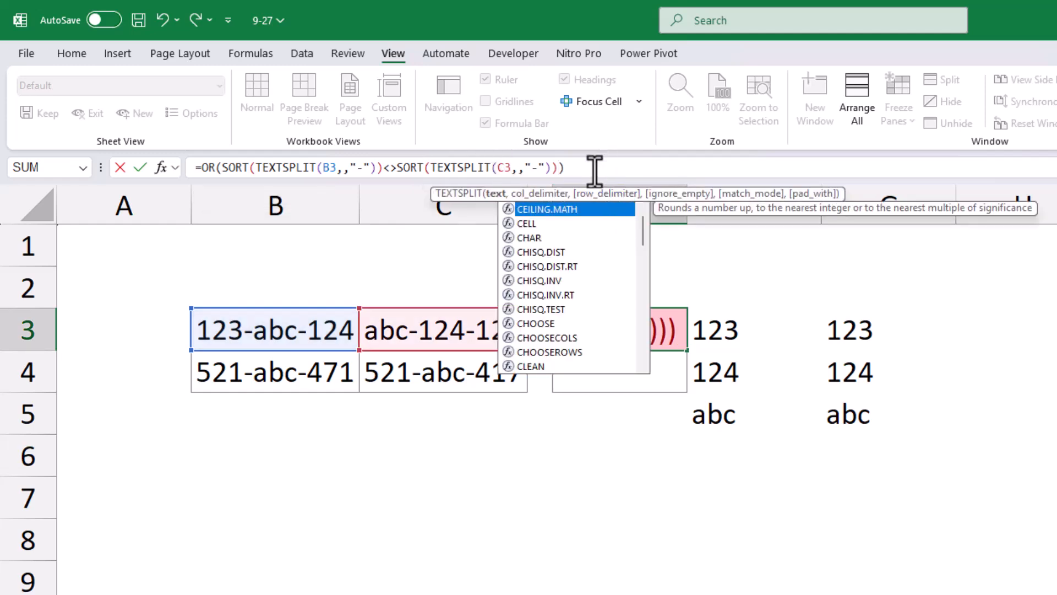
key(Return)
Step: Clear the helper formulas from columns F and G
drag(749, 207, 851, 206)
key(Delete)
click(1001, 594)
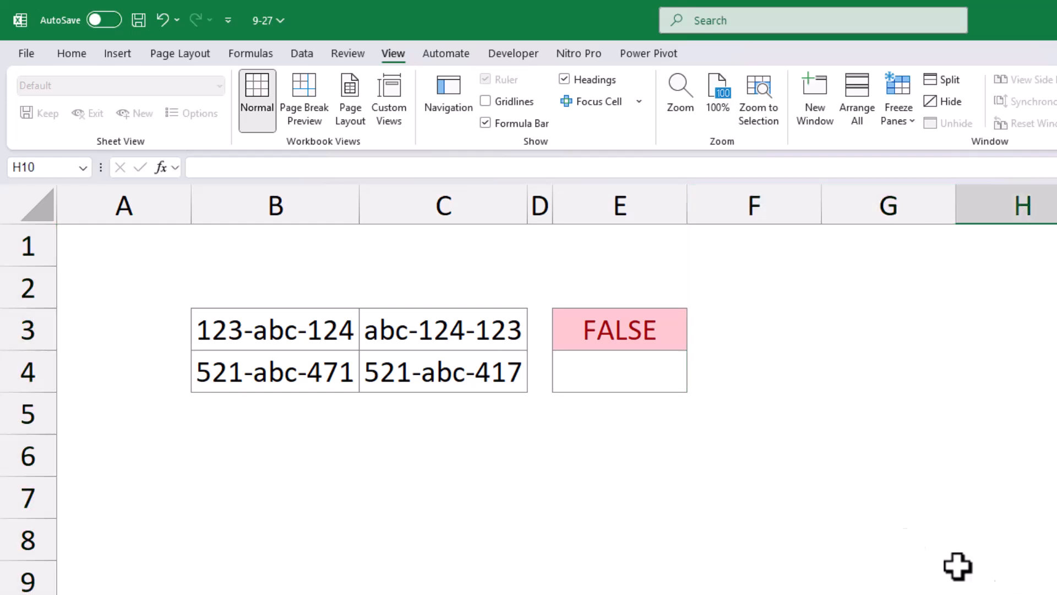
Step: Fill the comparison formula from cell E3 down to E4 and inspect the cell references in the copy
click(660, 331)
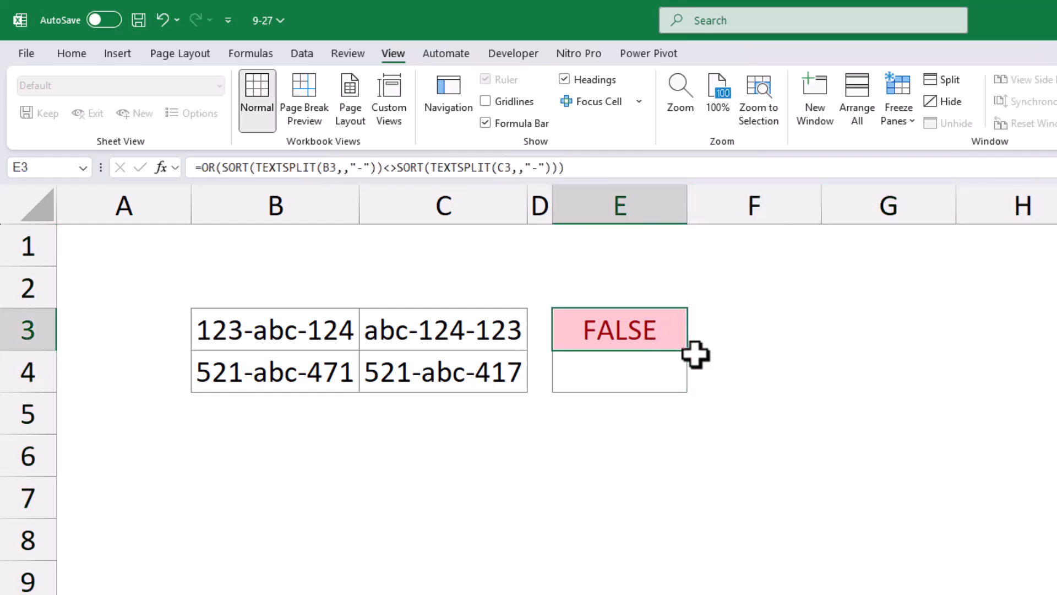
drag(688, 357, 687, 388)
click(715, 536)
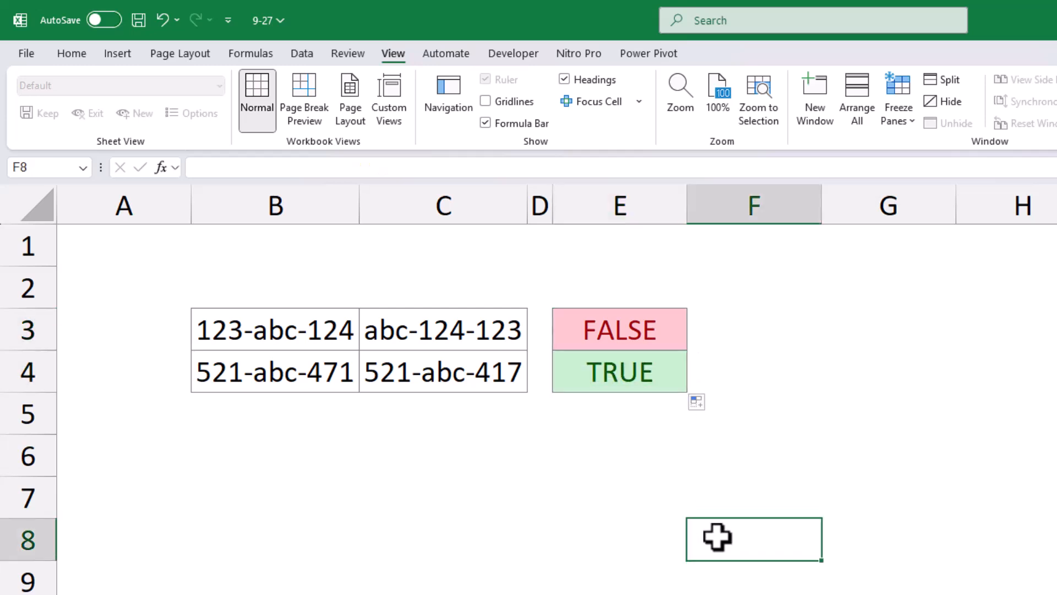
click(619, 372)
click(329, 167)
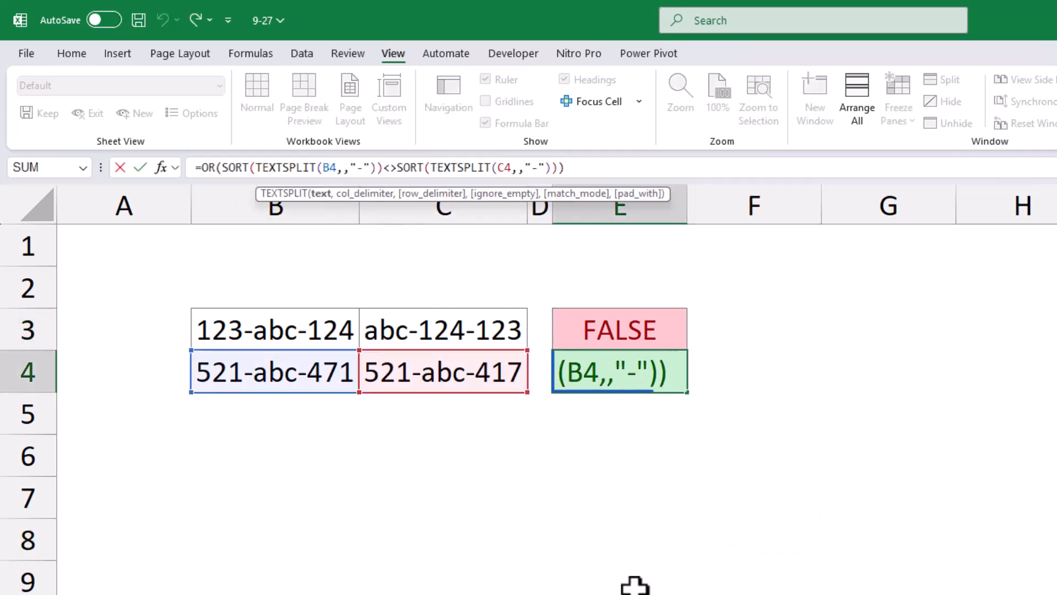
click(644, 579)
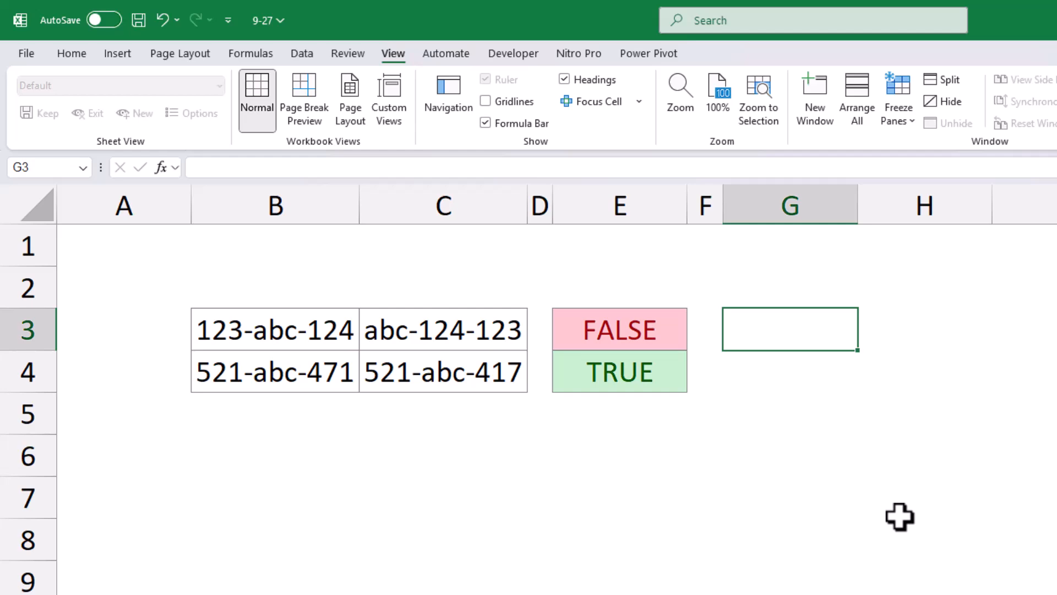
Step: Begin a MAP formula in G3 over the arrays B3:B4 and C3:C4 with a LAMBDA taking parameters x and y
text(=map)
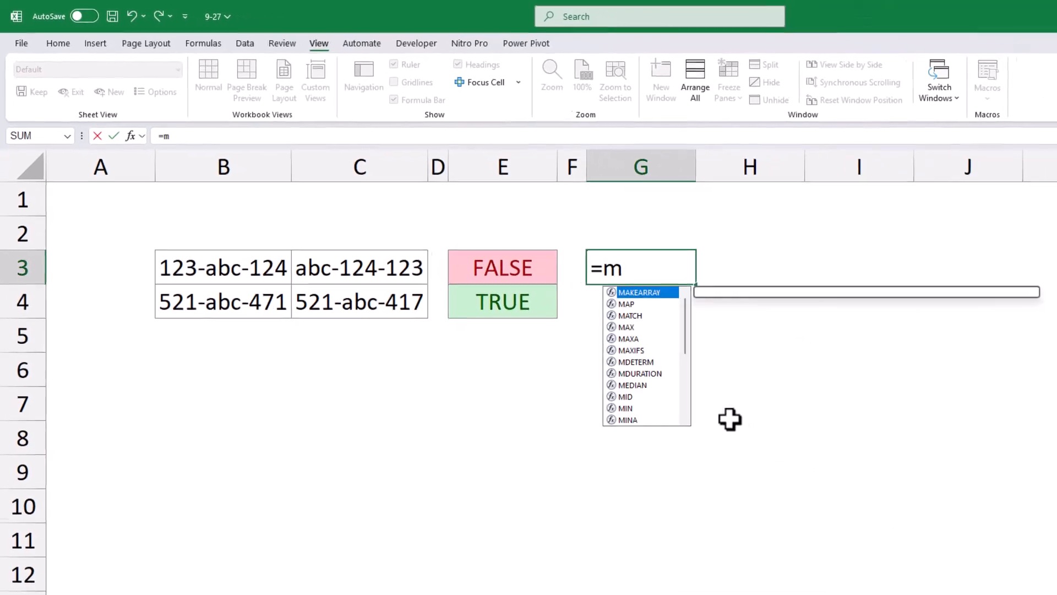
key(Tab)
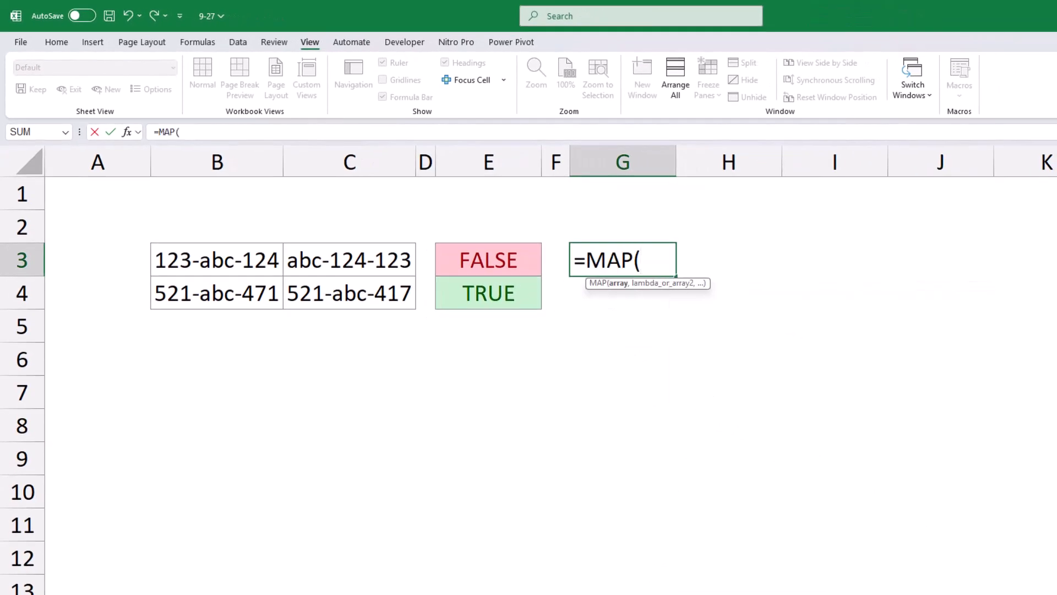
drag(184, 266, 187, 292)
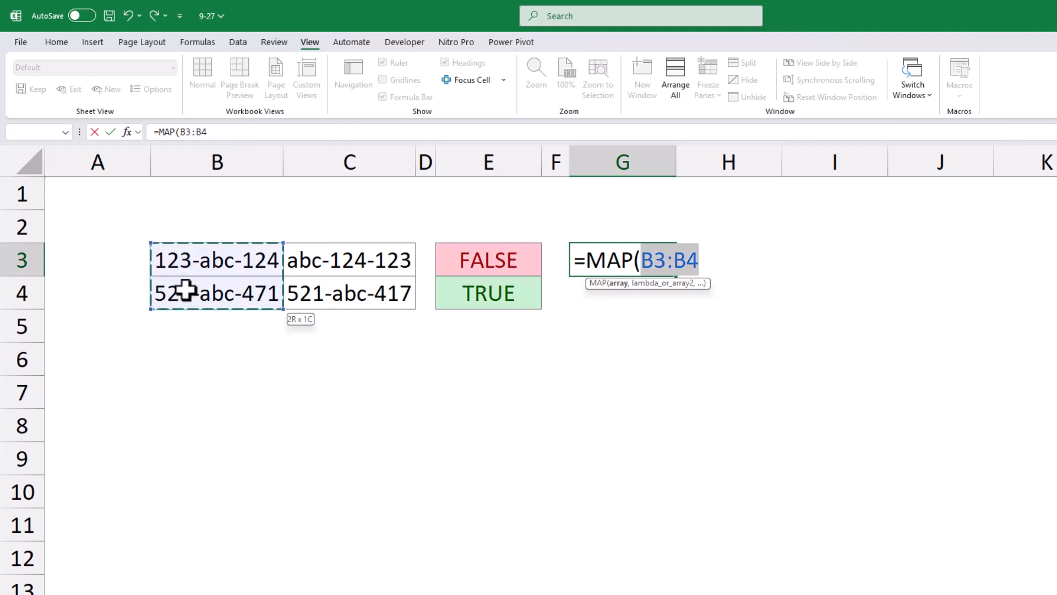
text(,)
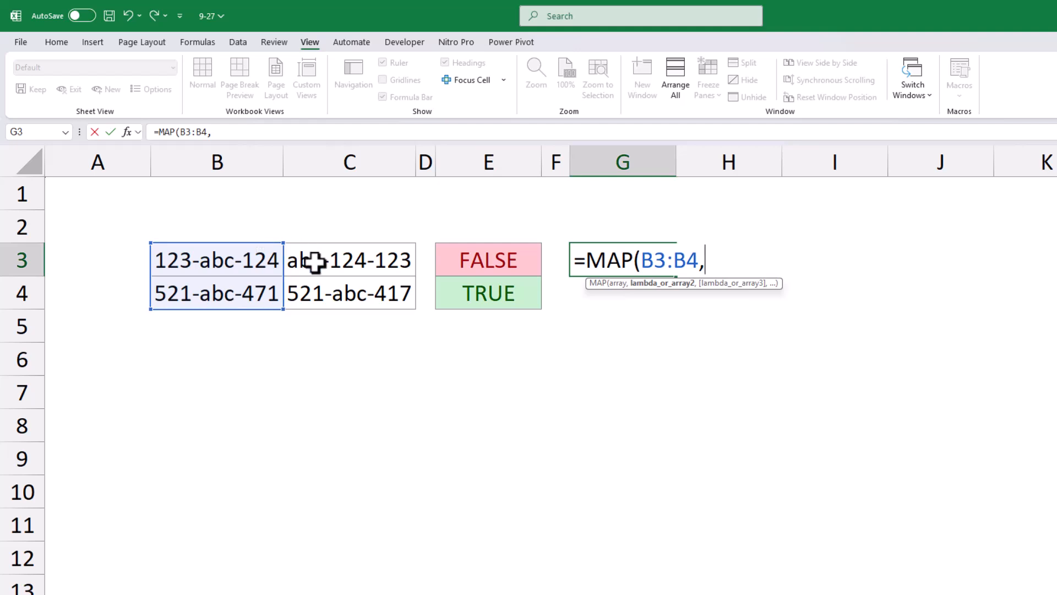
drag(309, 255, 324, 282)
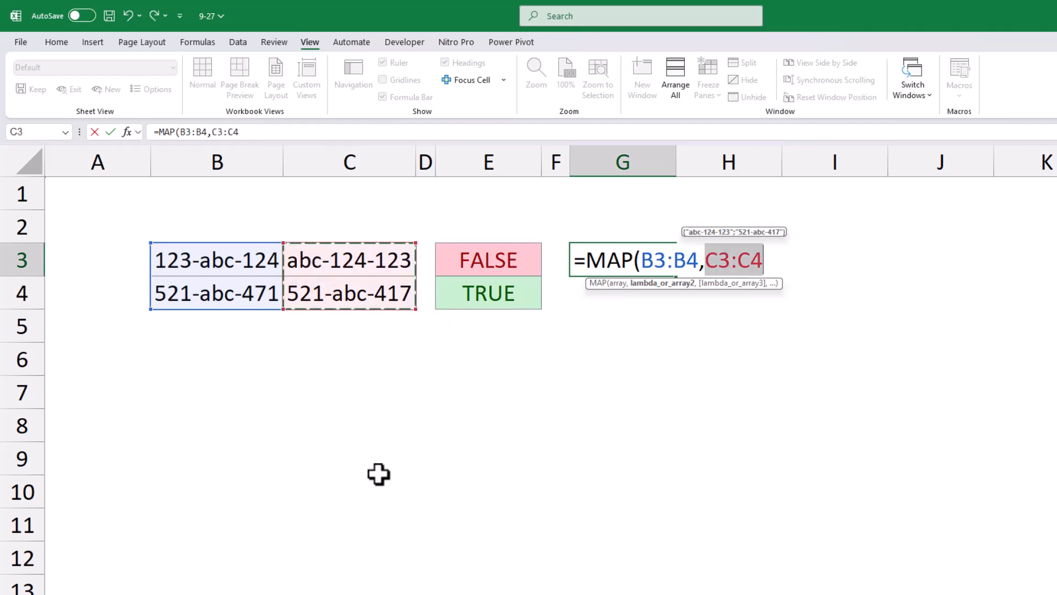
text(,)
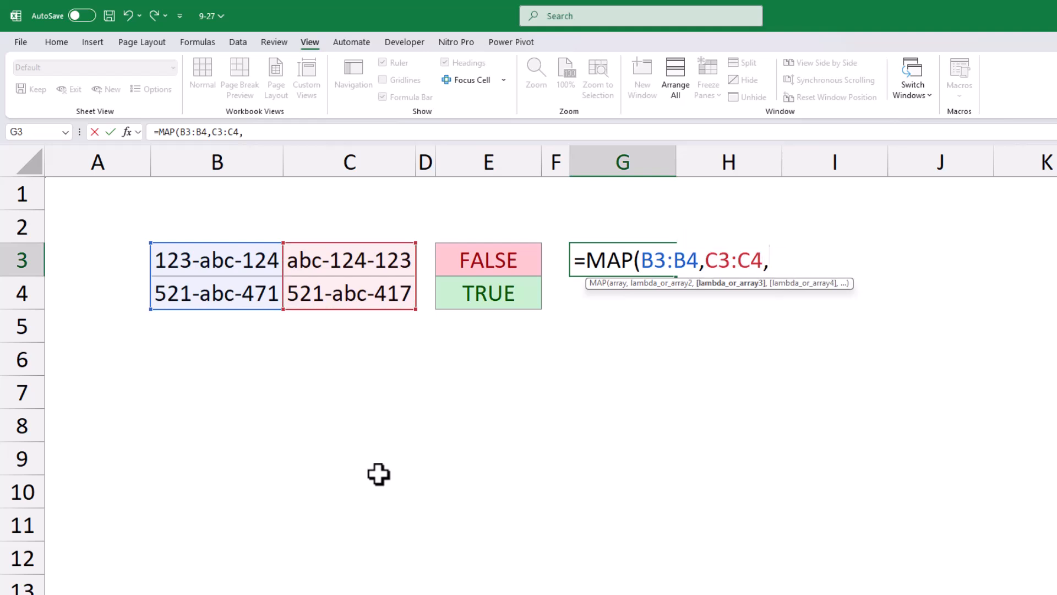
text(lam)
key(Tab)
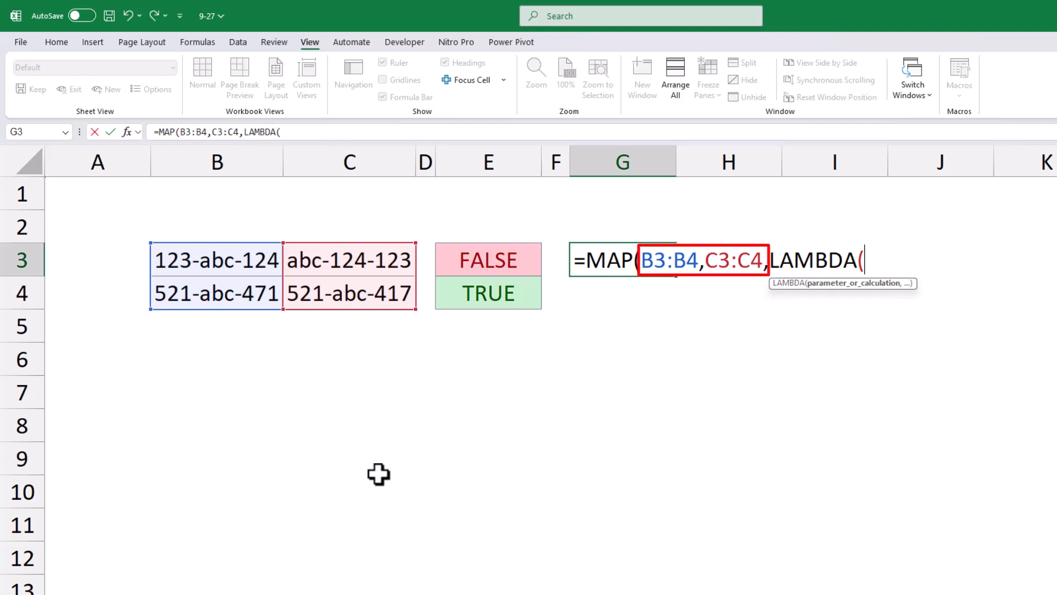
text(x,y)
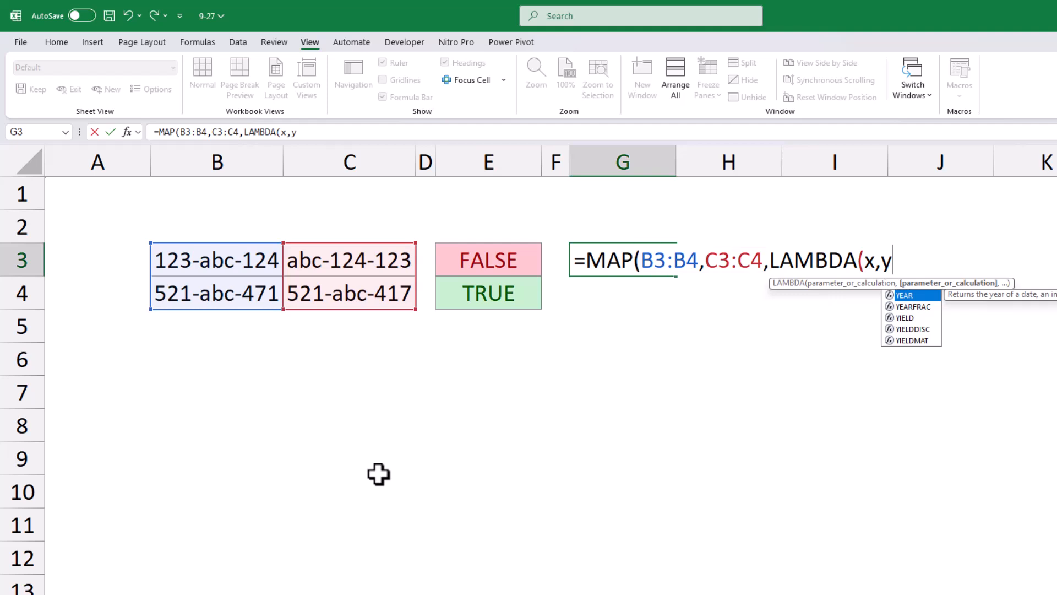
Step: Begin the LAMBDA calculation in the G3 formula with OR(SORT(TEXTSPLIT(x,,"-"))
text(,or)
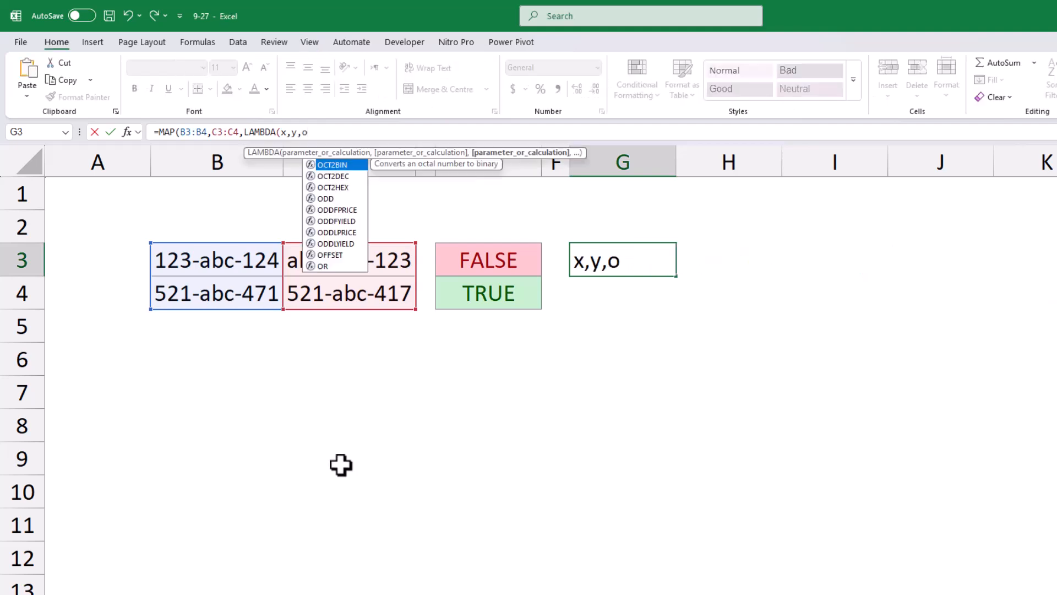
key(Tab)
text(sort)
key(Tab)
text(tex)
key(Down)
key(Down)
key(Down)
key(Down)
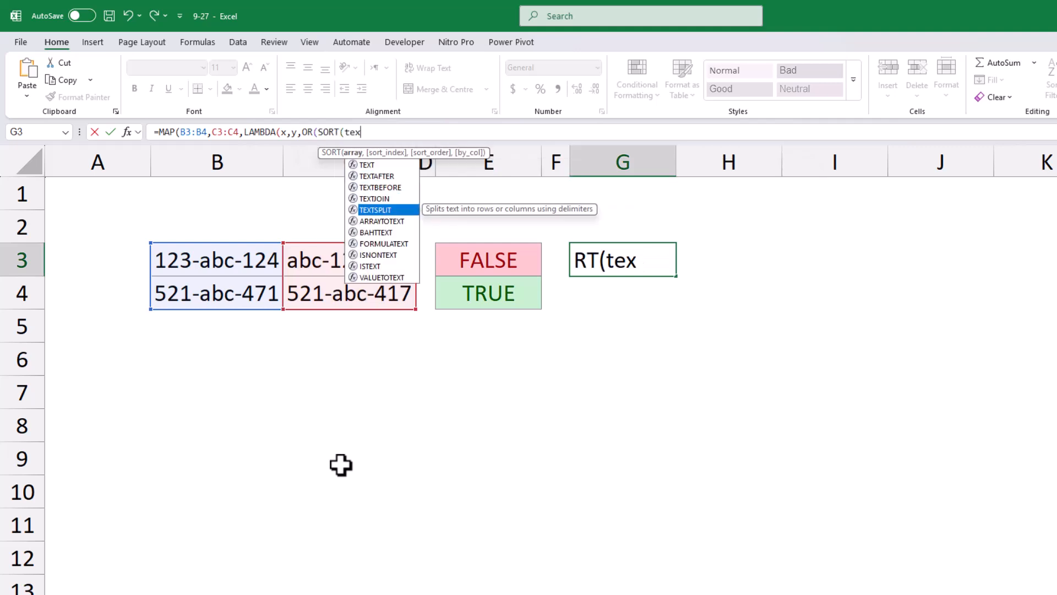
key(Tab)
text(x,,"-"))
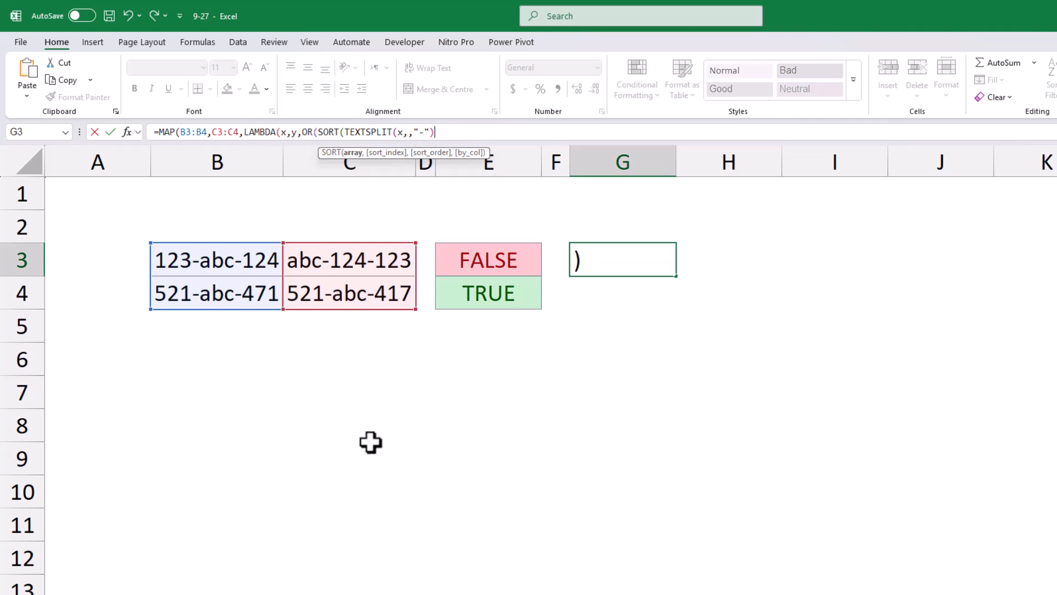
text())
Step: Complete the G3 formula by adding the comparison <>SORT(TEXTSPLIT(y,,"-")), close all brackets, and enter it
drag(318, 132, 470, 141)
key(ctrl+c)
click(470, 134)
key(ctrl+v)
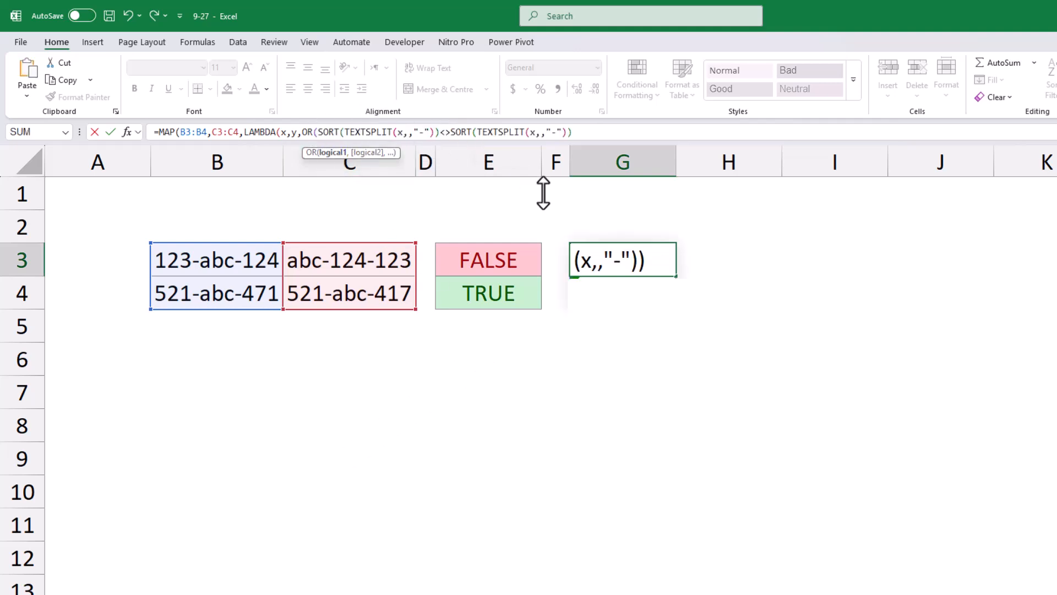
double_click(532, 132)
text(y)
click(572, 132)
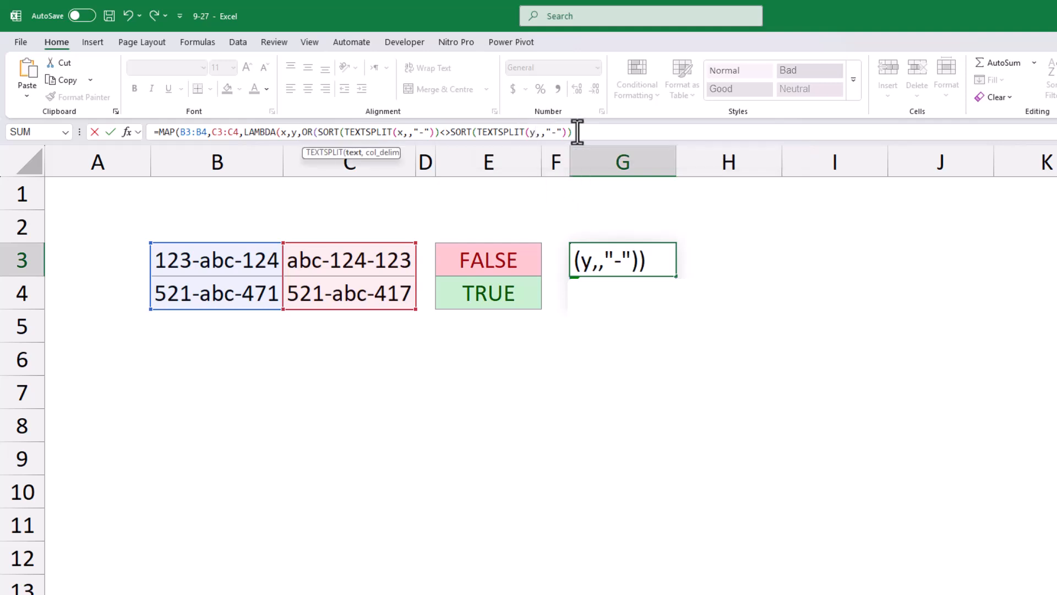
text()))
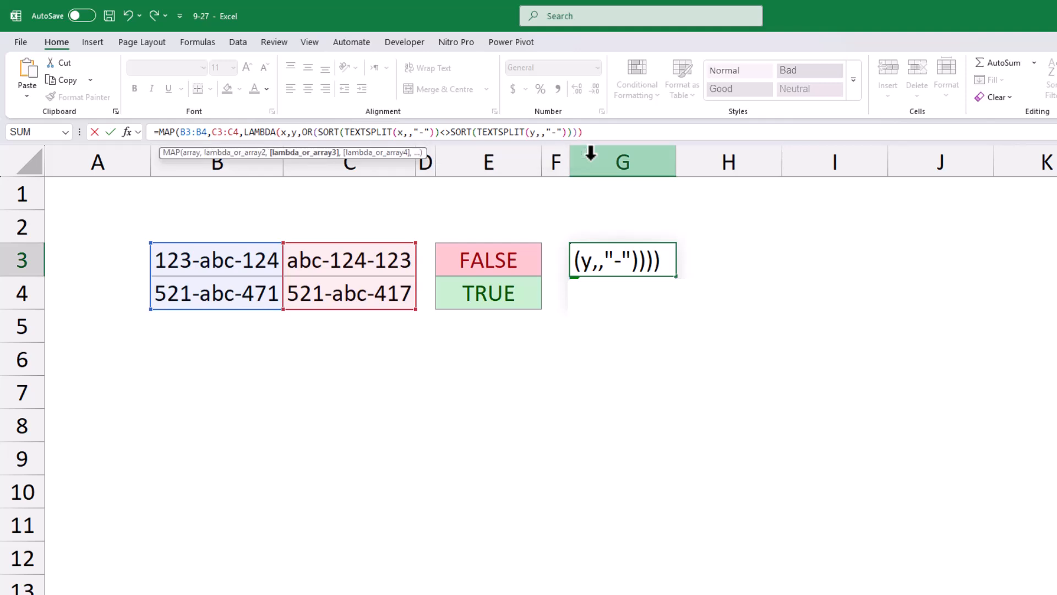
text())
key(Return)
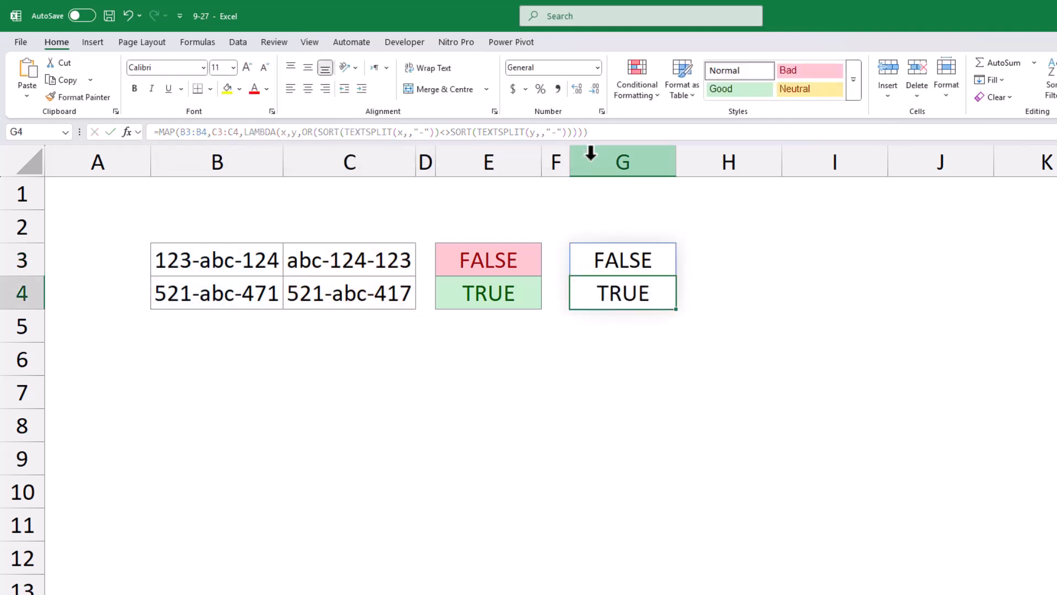
click(678, 332)
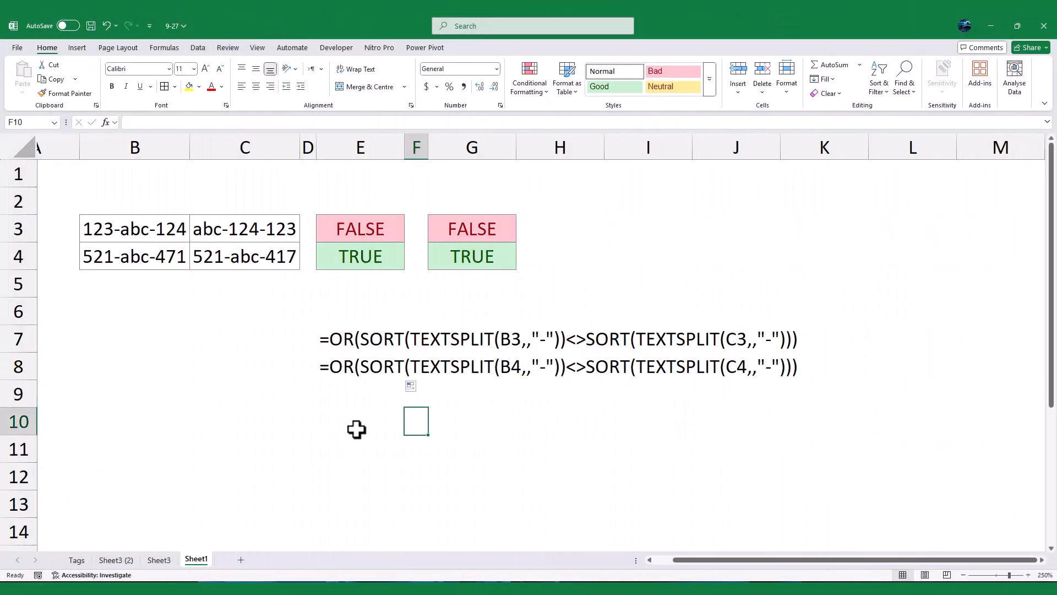
click(355, 429)
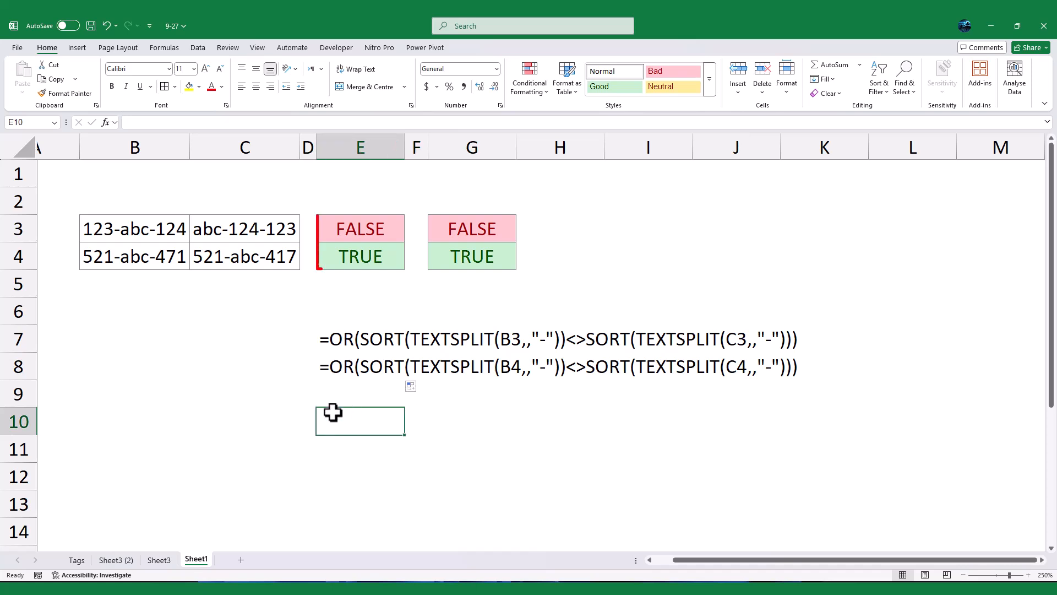